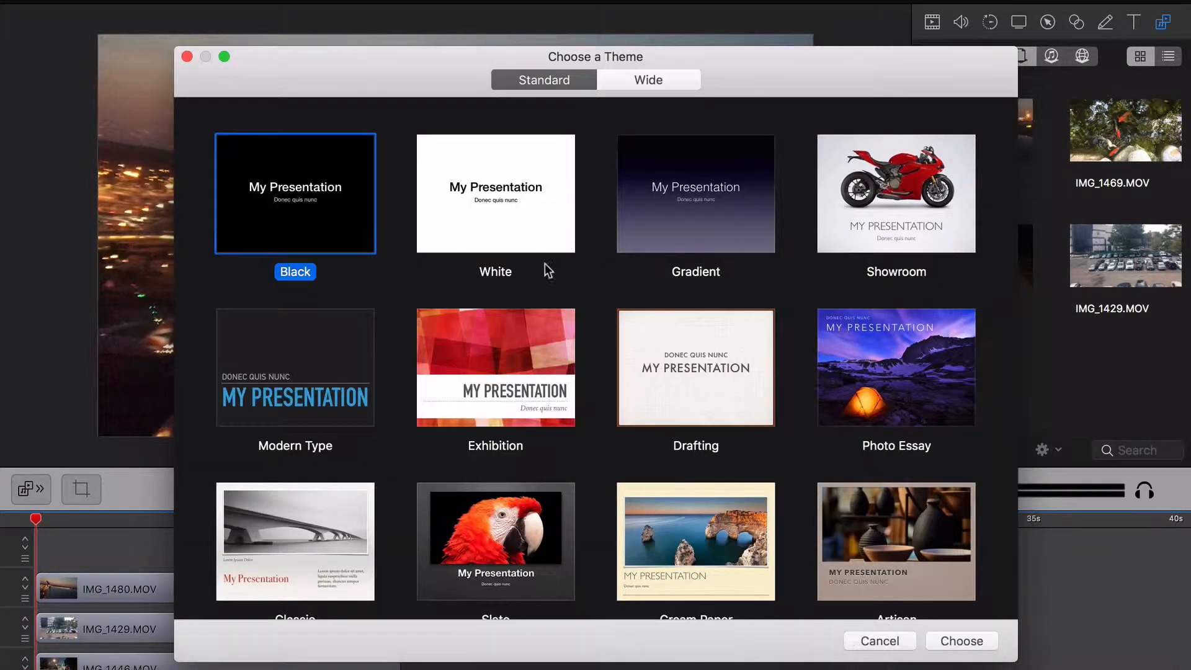
- Create a new presentation with the White theme in the Wide format
click(531, 166)
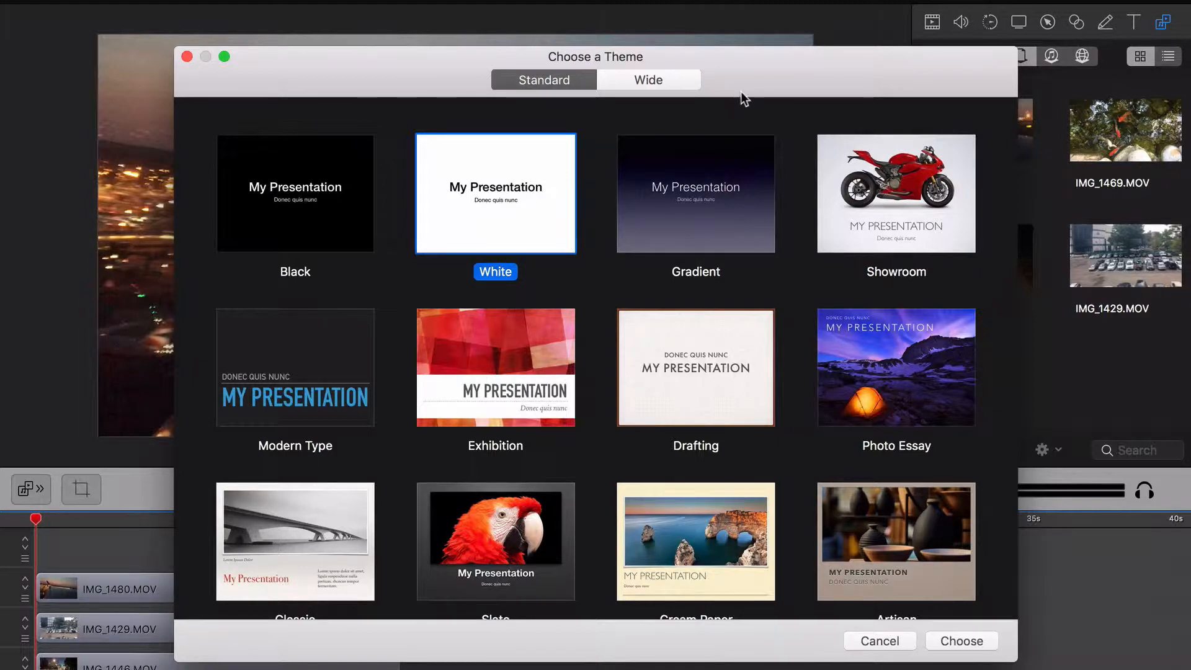
click(668, 78)
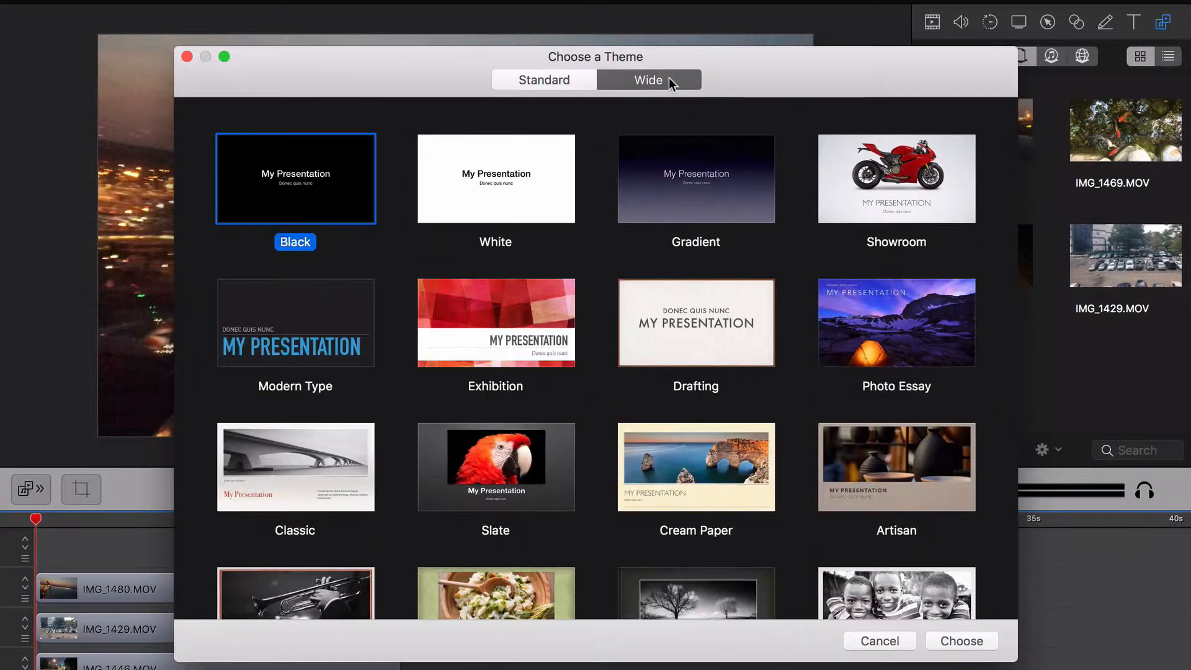
click(501, 155)
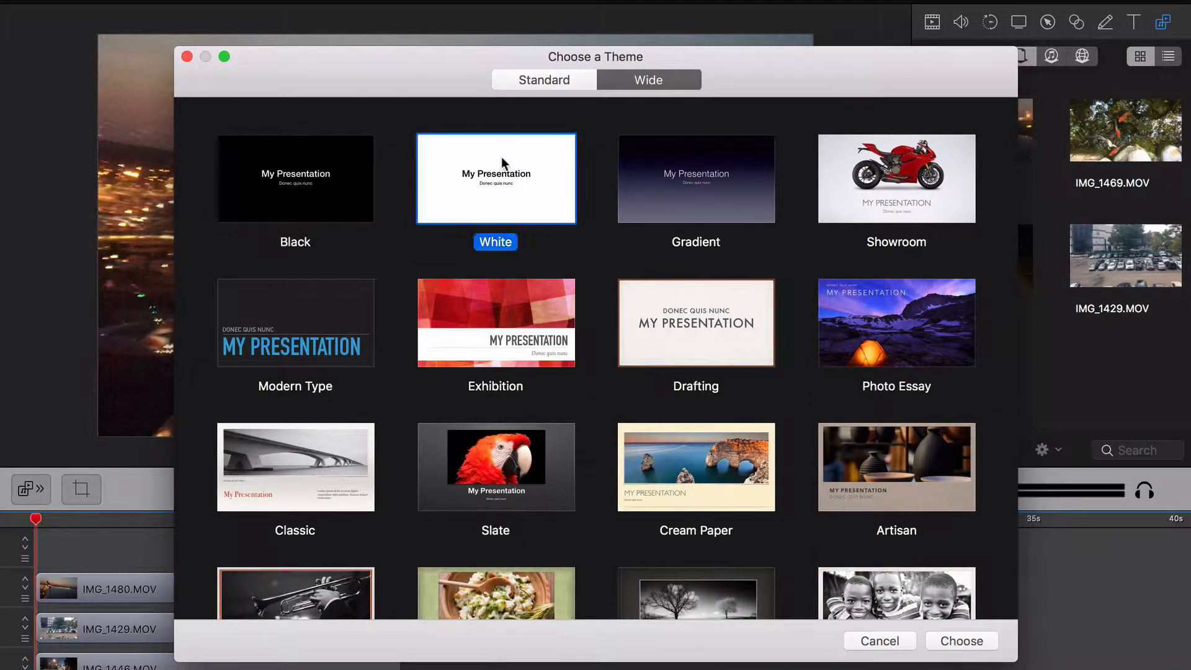
click(955, 642)
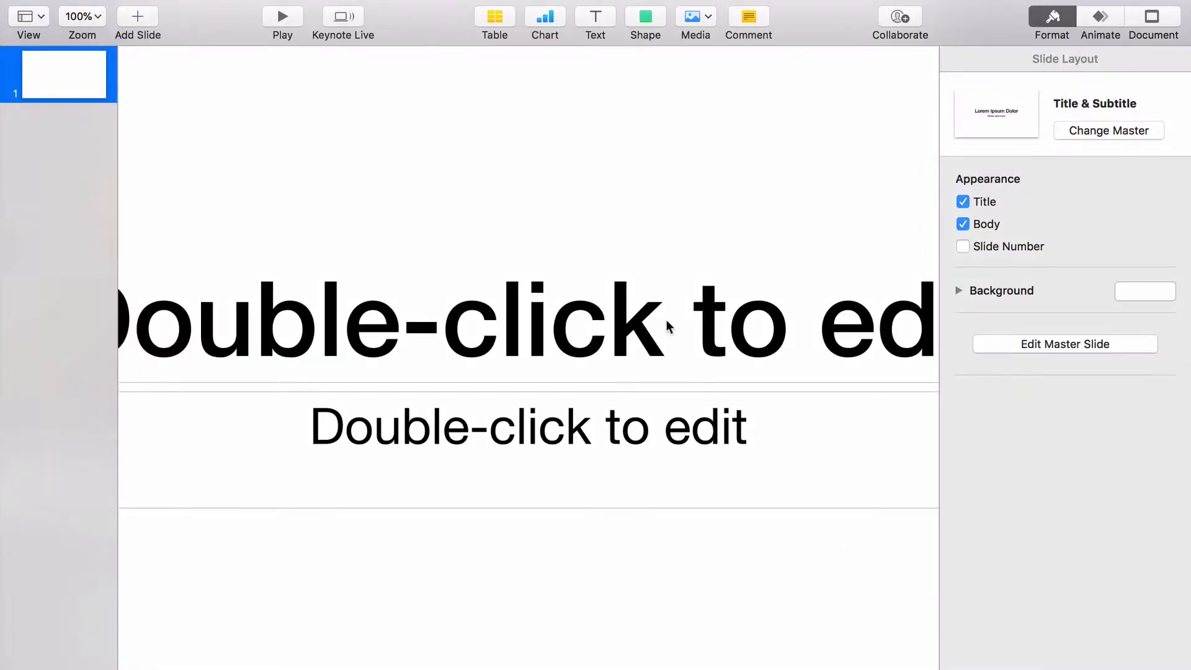
- Delete the title and subtitle placeholders from the first slide
click(668, 323)
key(Delete)
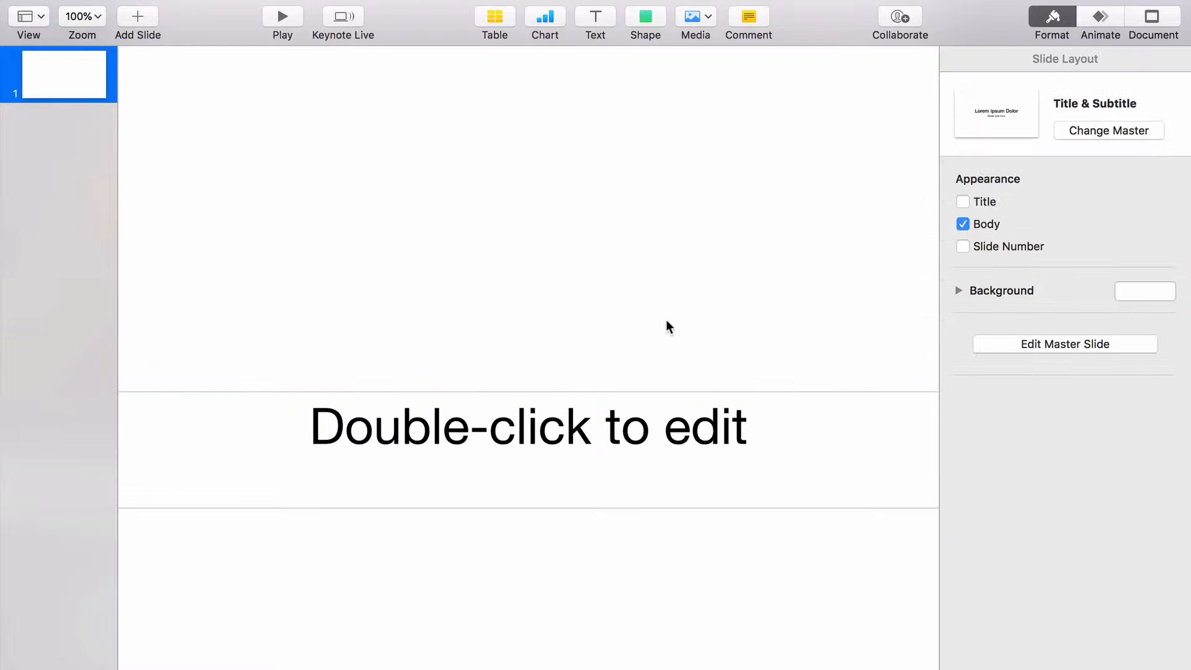
click(561, 439)
key(Delete)
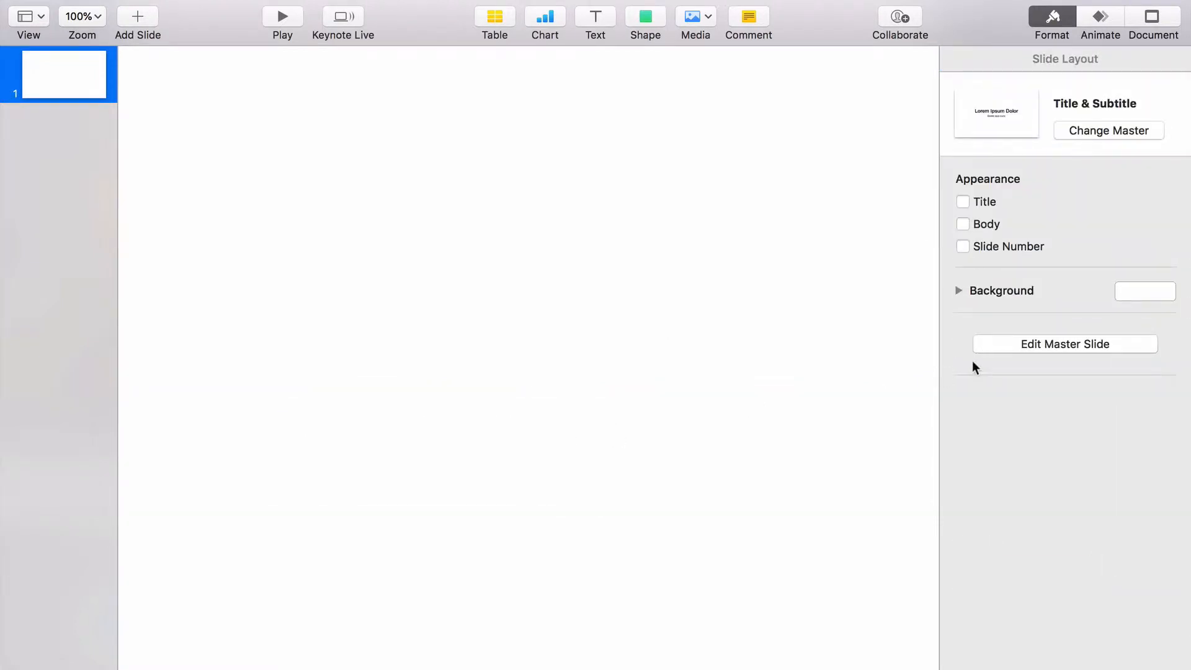
- Fill the slide background with the bright light-green solid color
click(958, 291)
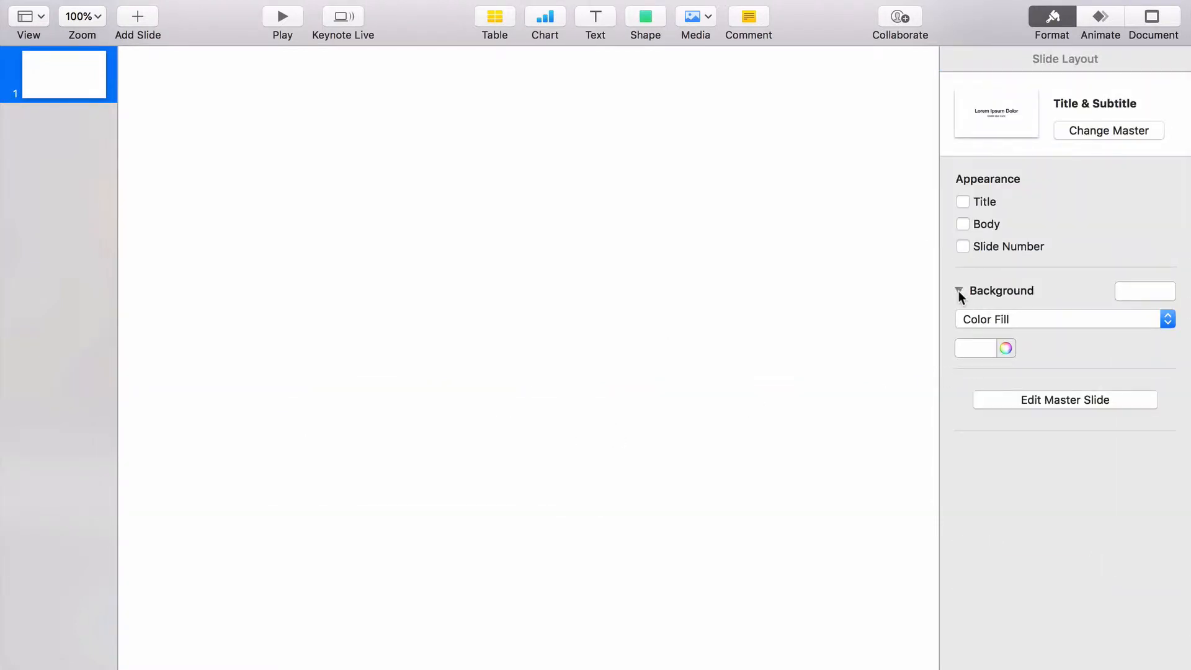
click(1132, 295)
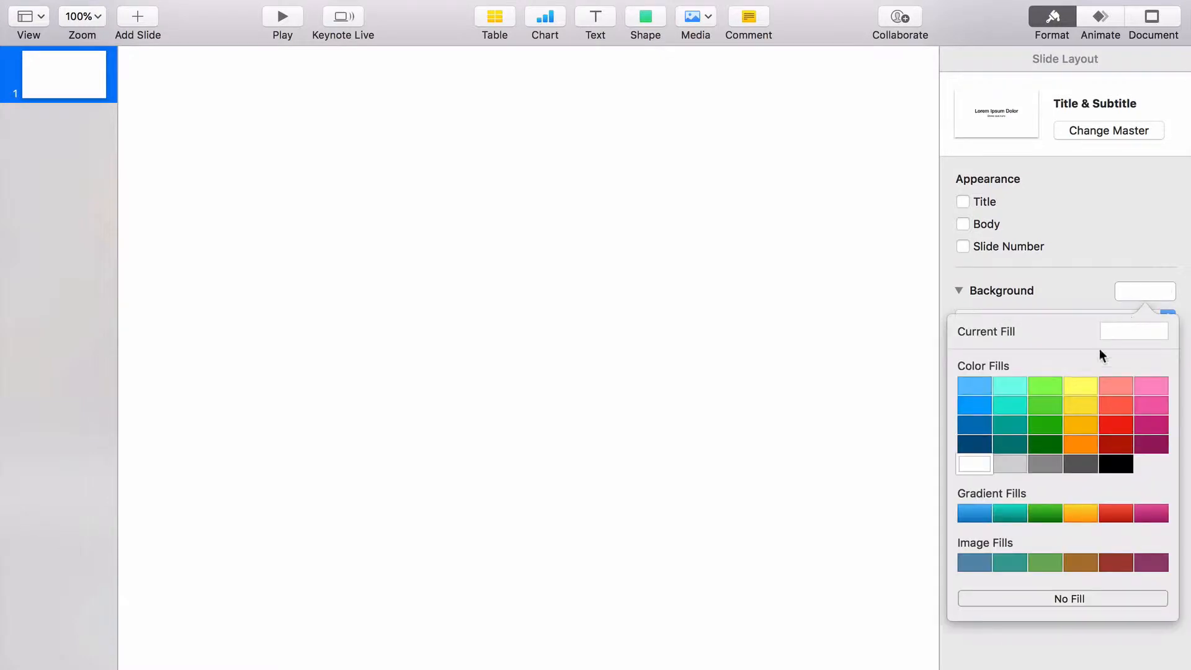
click(1044, 386)
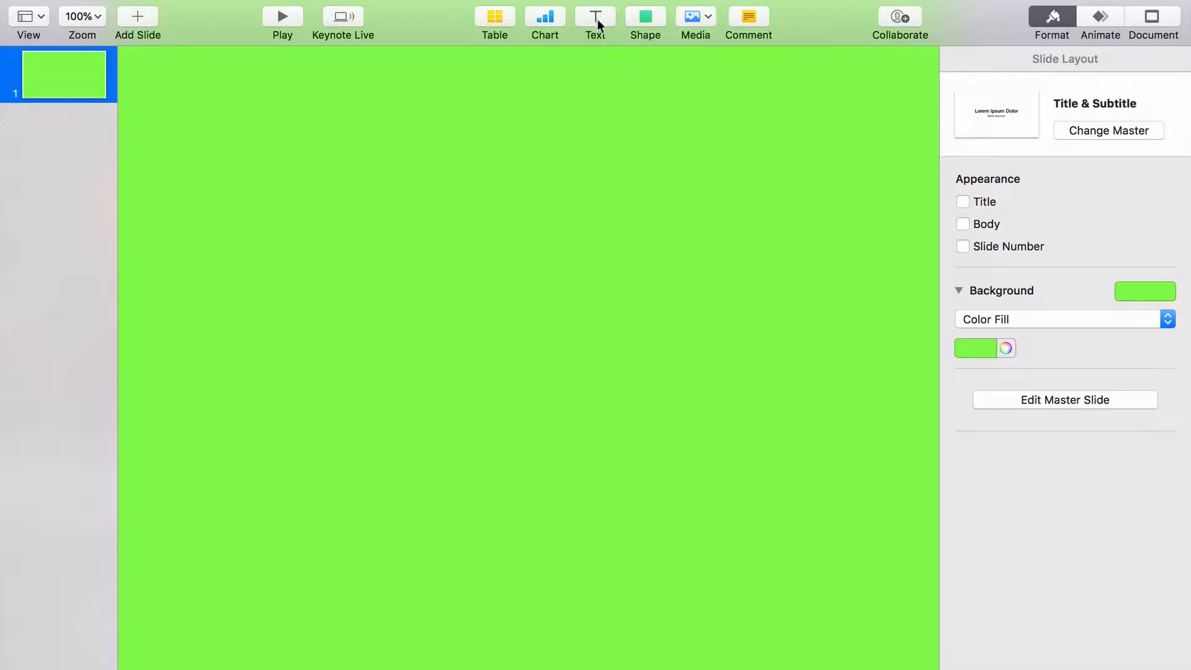
- Insert a plain line and stretch it vertically through the middle of the slide from the top edge to the bottom edge
click(647, 17)
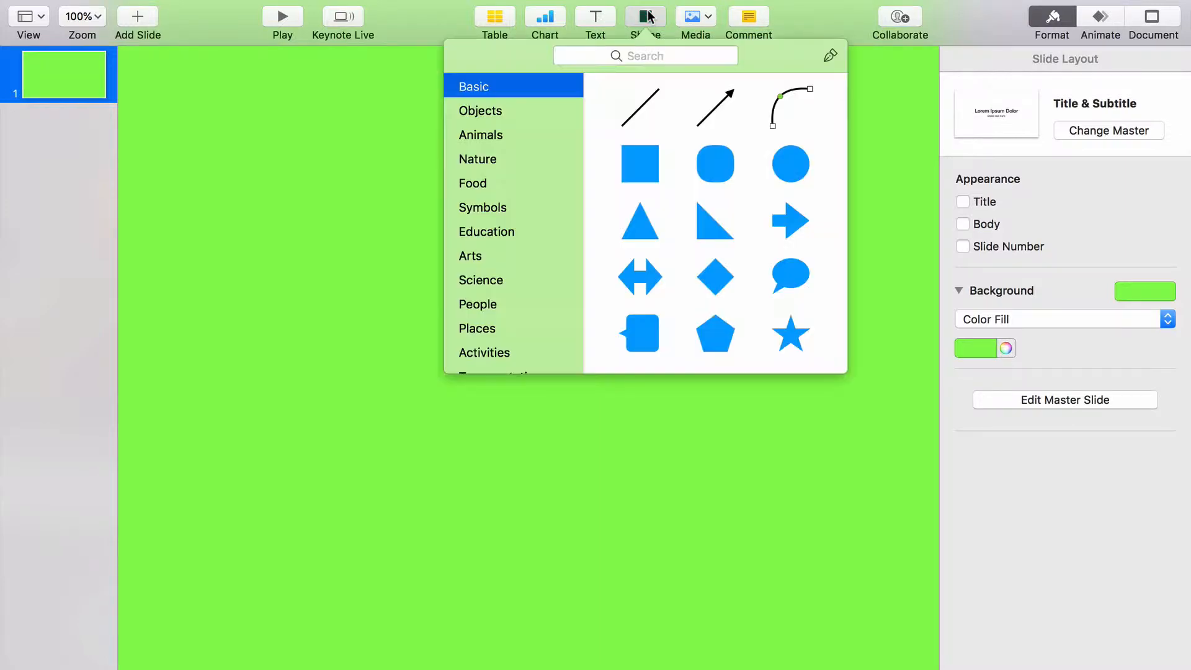
click(640, 114)
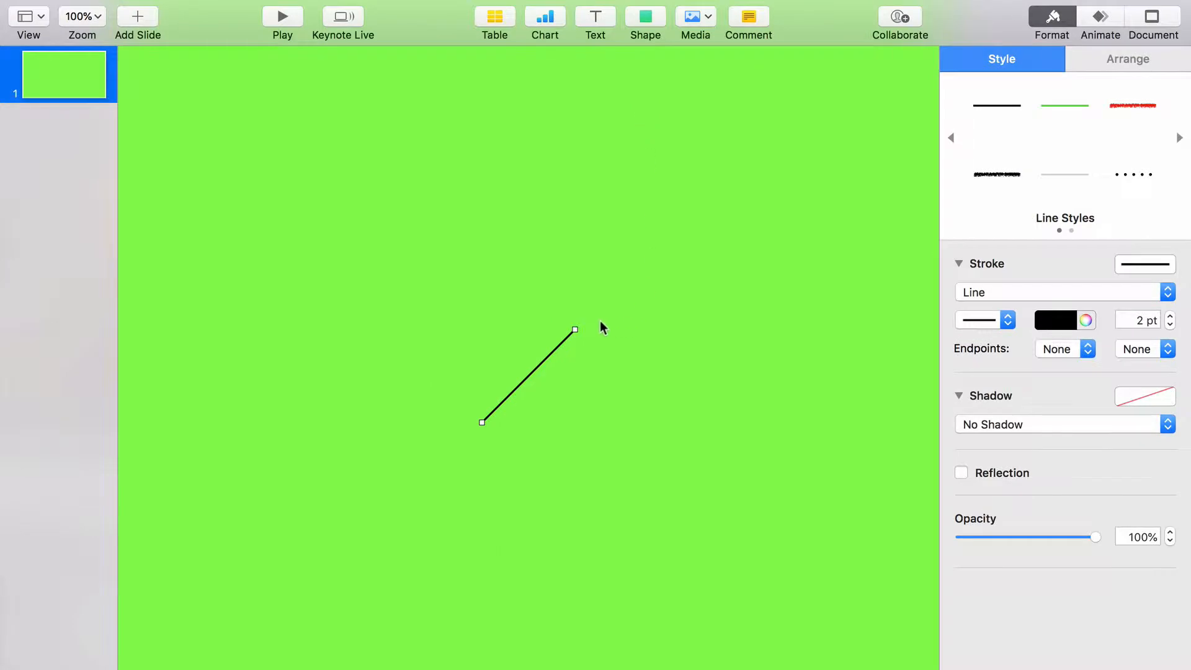
drag(573, 327, 527, 48)
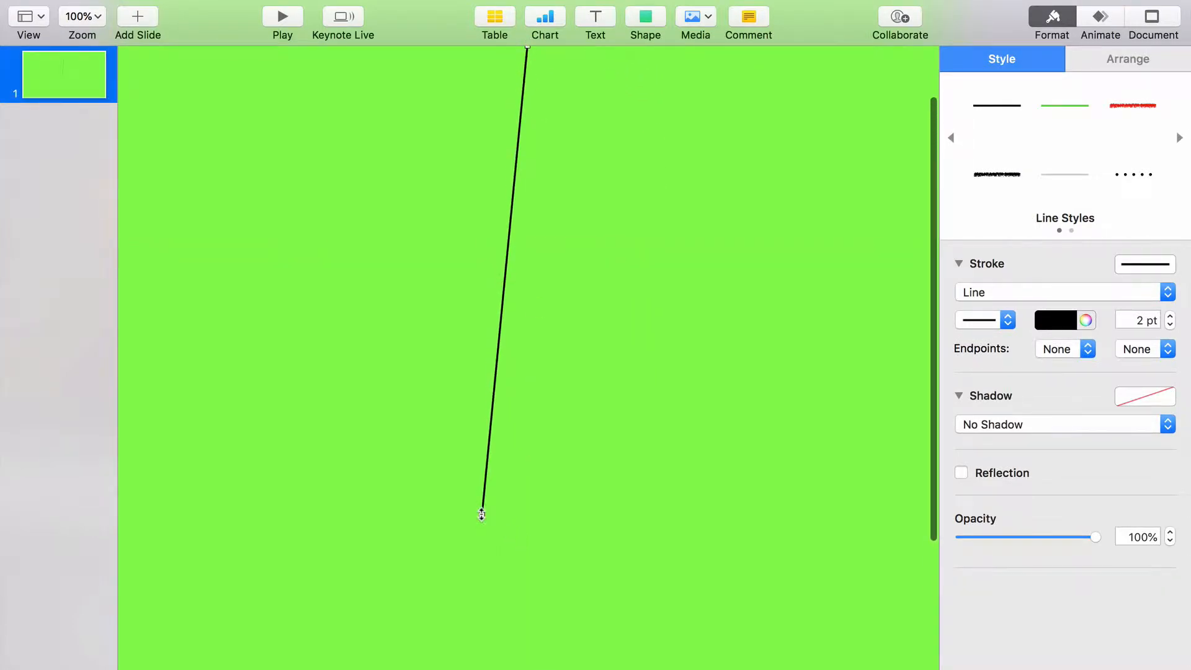
drag(482, 514, 527, 668)
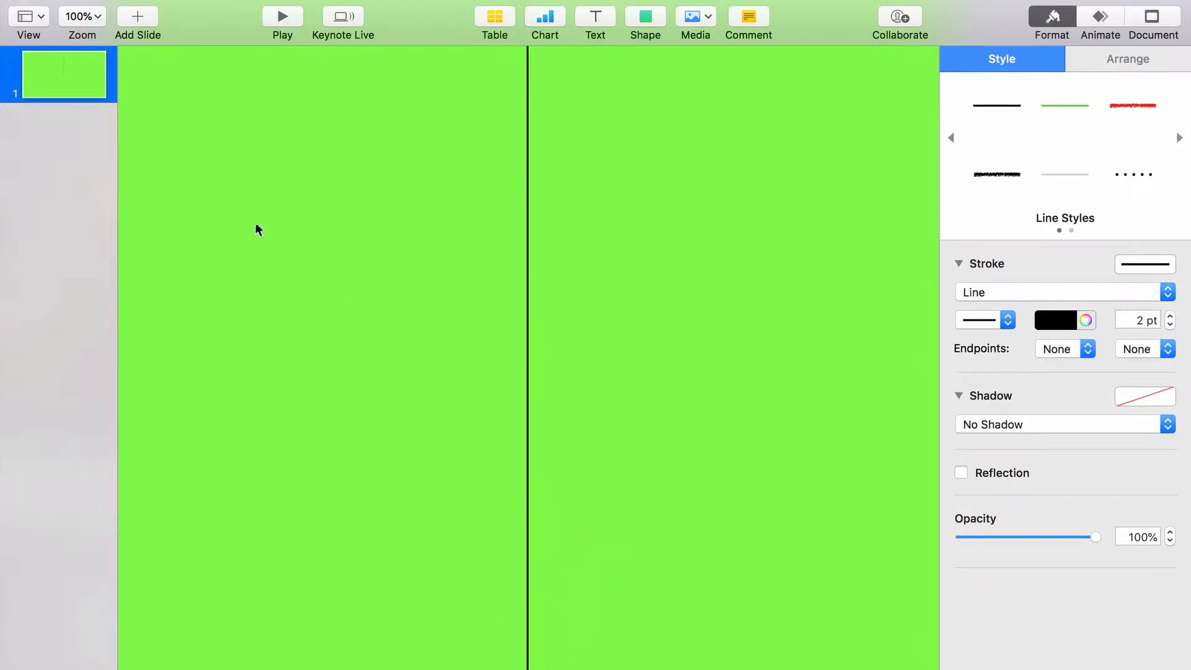
scroll(604, 170, up, 8)
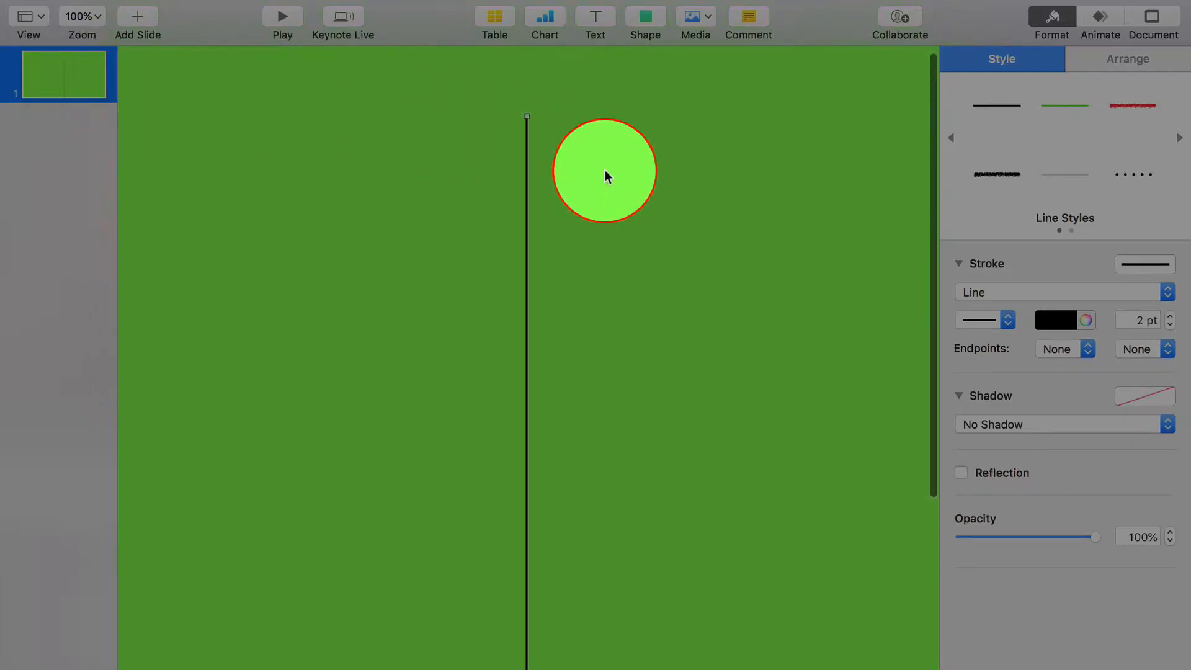
drag(530, 127, 527, 25)
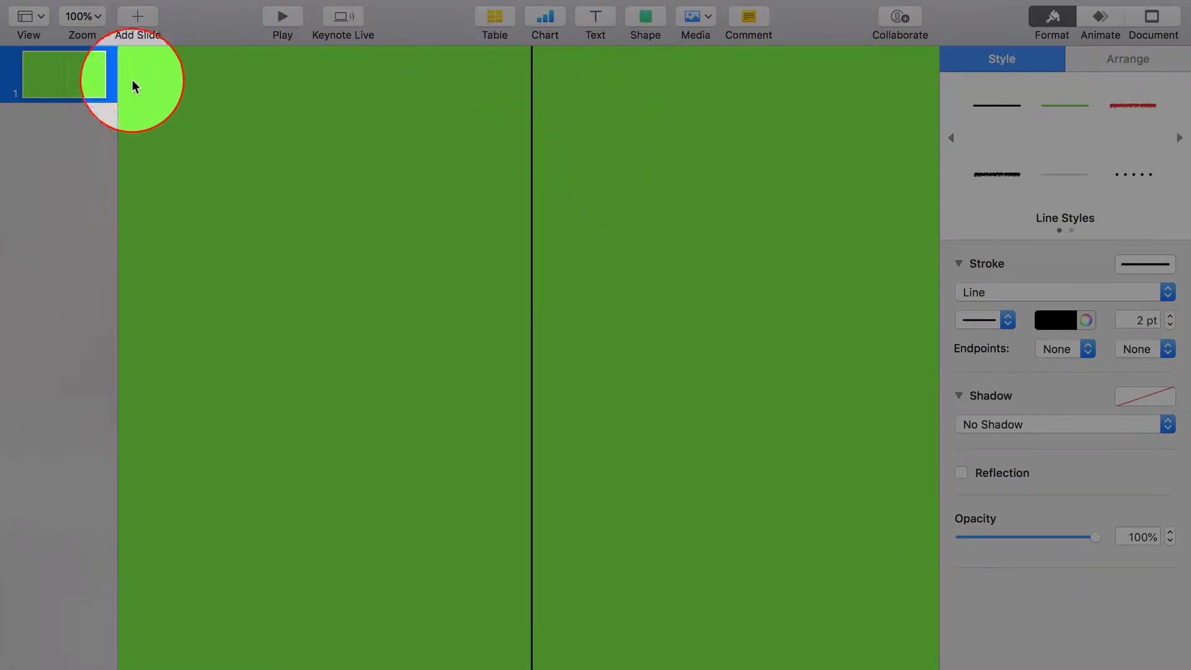
scroll(675, 317, down, 3)
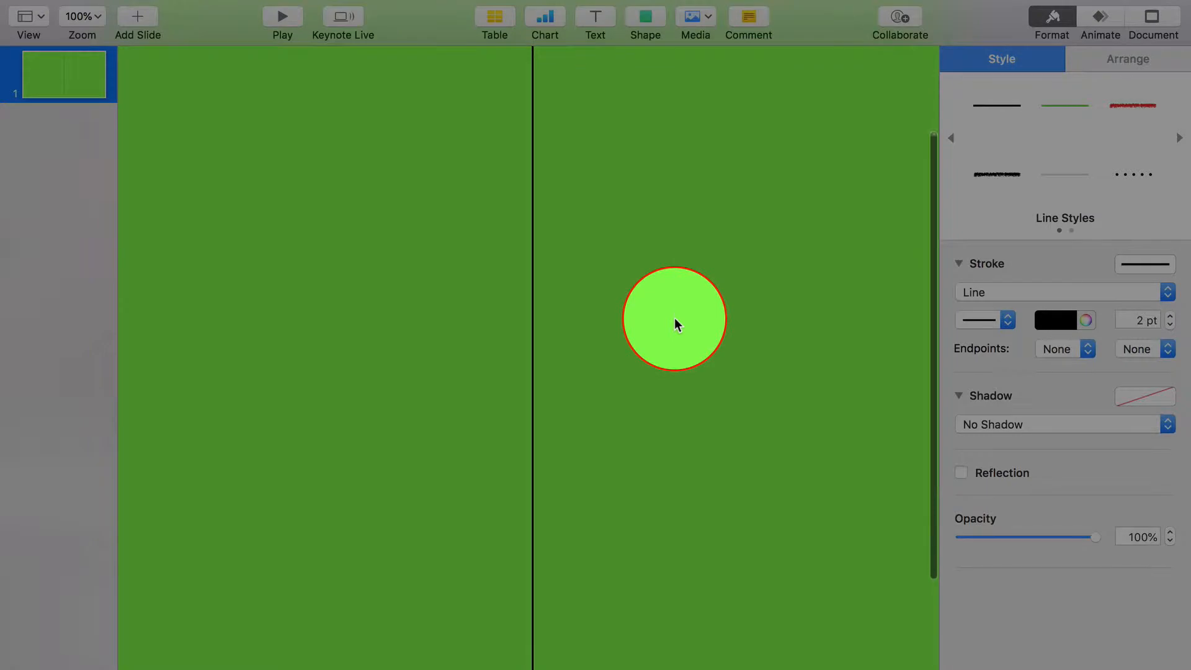
drag(675, 318, 527, 669)
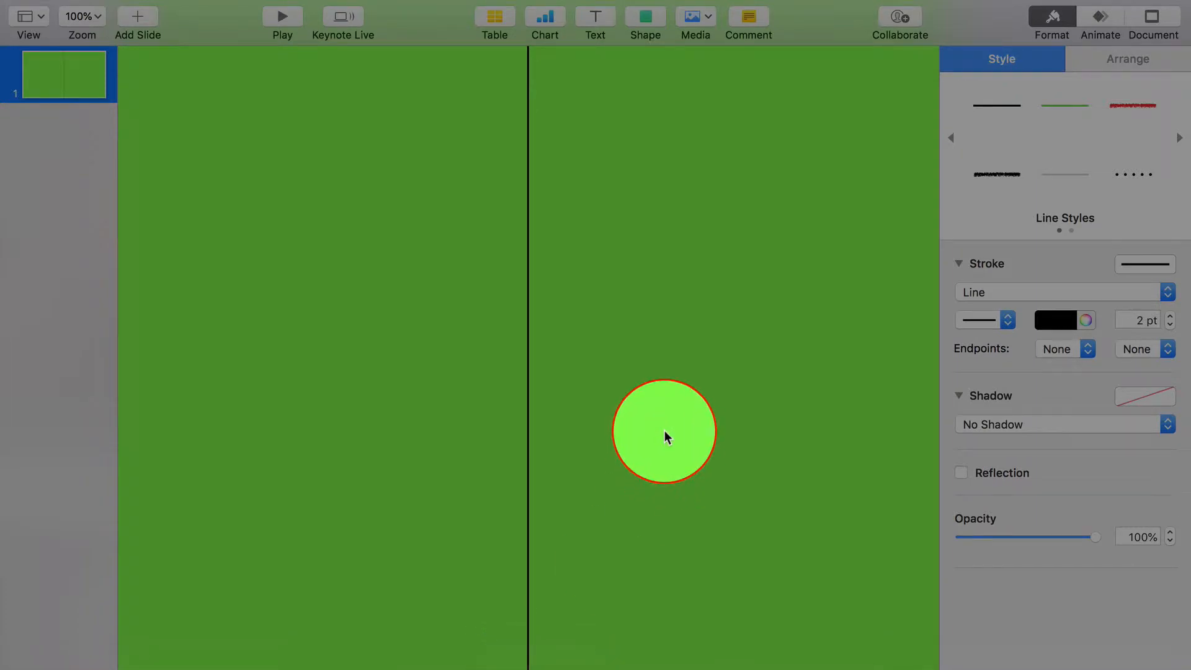
mouse_move(664, 430)
mouse_down()
mouse_move(818, 332)
mouse_move(609, 168)
mouse_move(568, 152)
mouse_move(527, 159)
mouse_up()
- Set the vertical line's stroke width to 20 pt
click(958, 325)
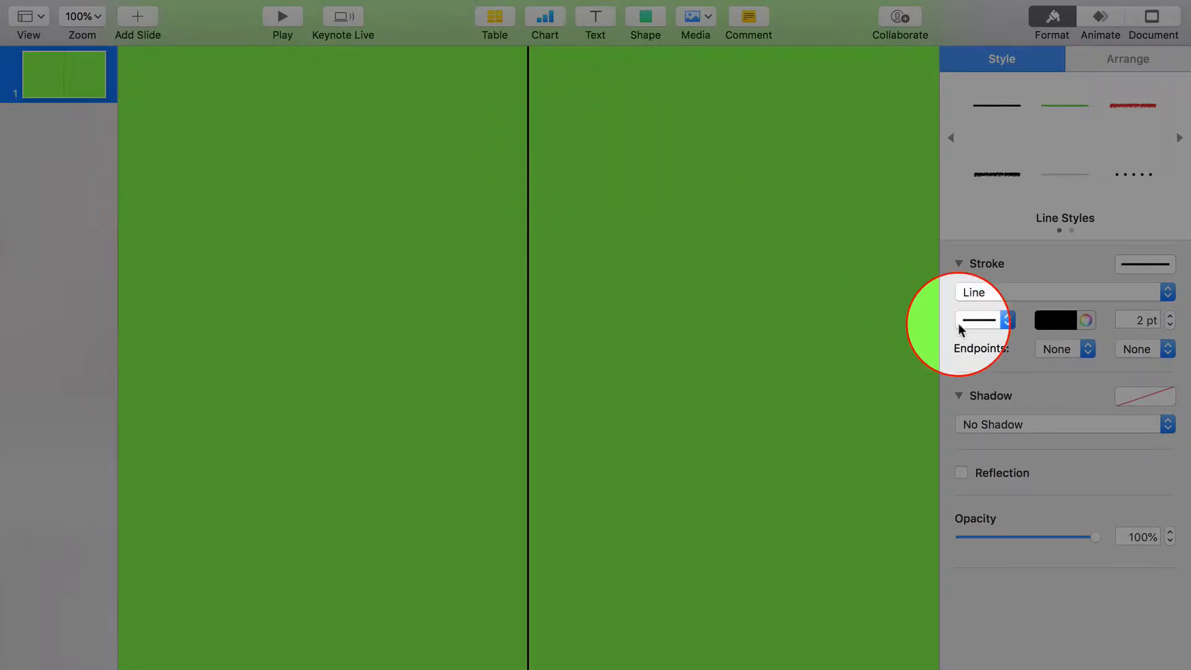
click(1171, 317)
click(1171, 318)
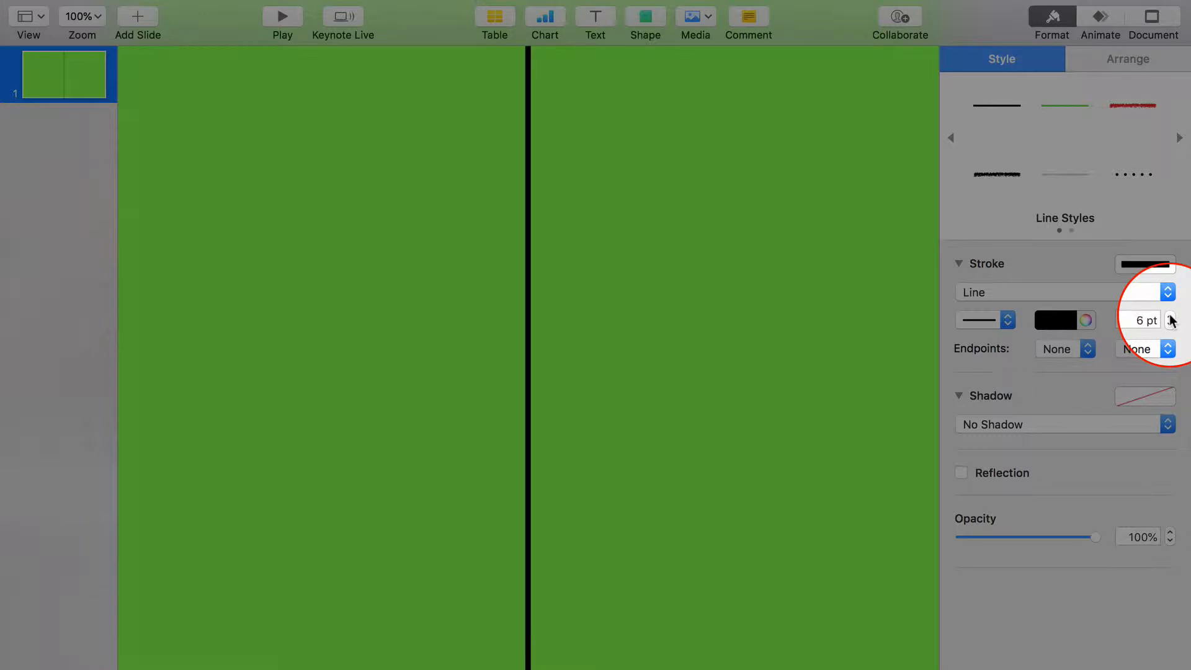
click(1171, 317)
click(1171, 317)
click(1171, 318)
click(1171, 317)
click(1170, 317)
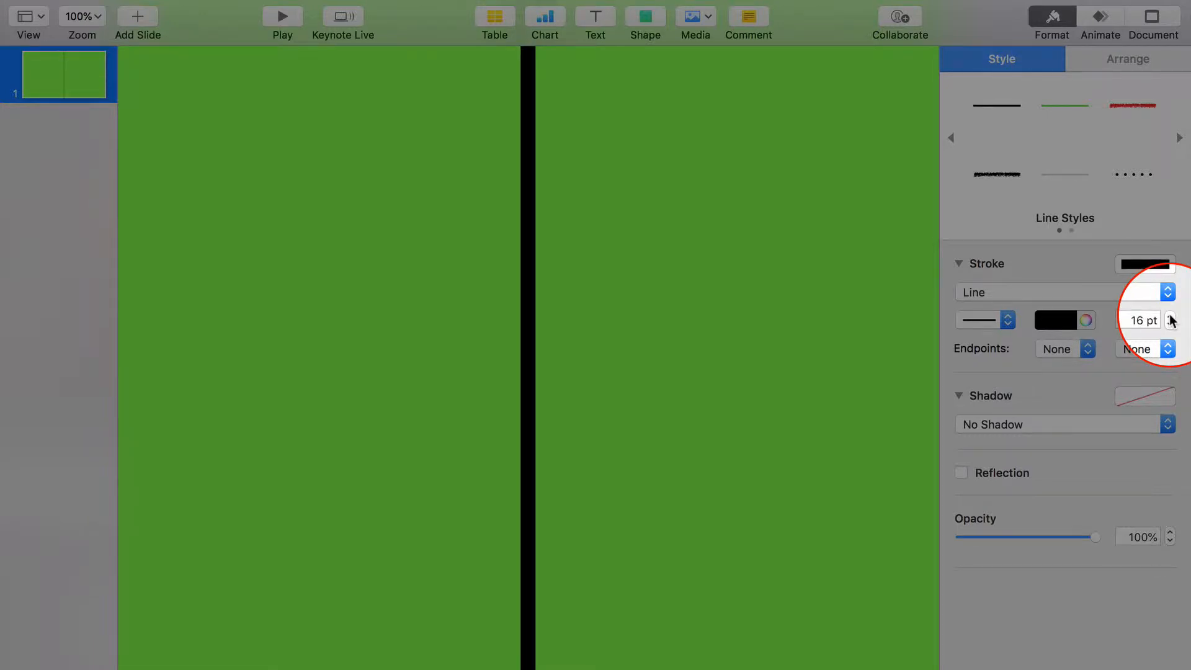
click(1170, 317)
click(1171, 317)
click(1171, 317)
click(1170, 317)
click(1170, 316)
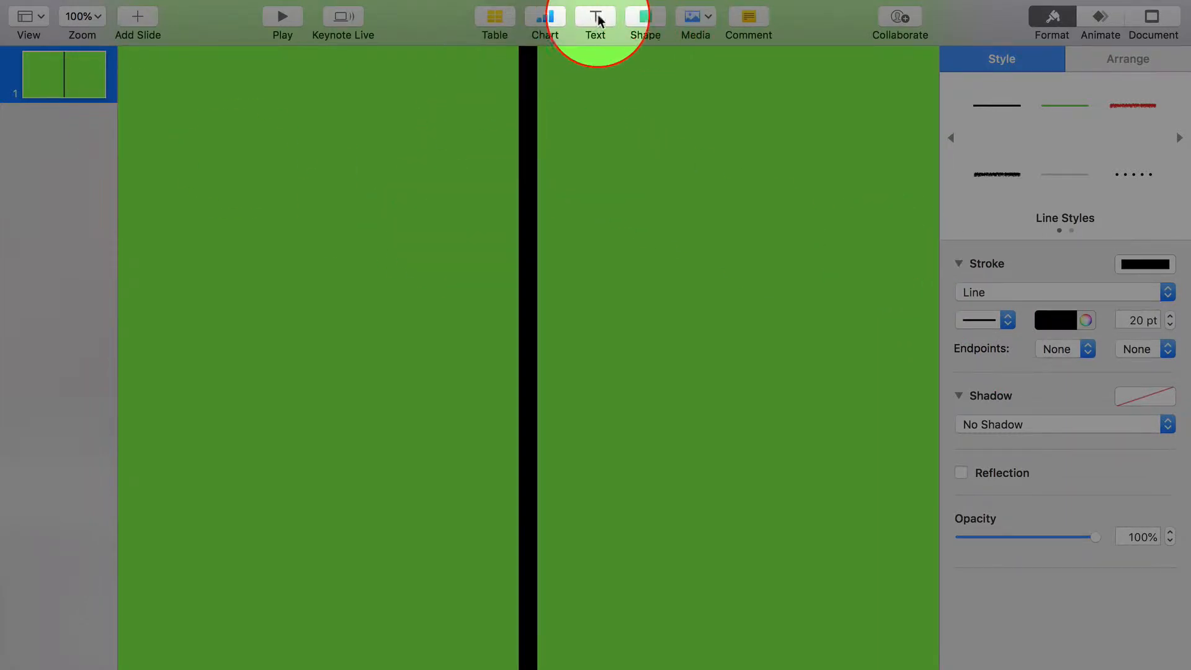
- Add a second line running horizontally across the middle of the slide from edge to edge, with a 20 pt stroke
click(645, 22)
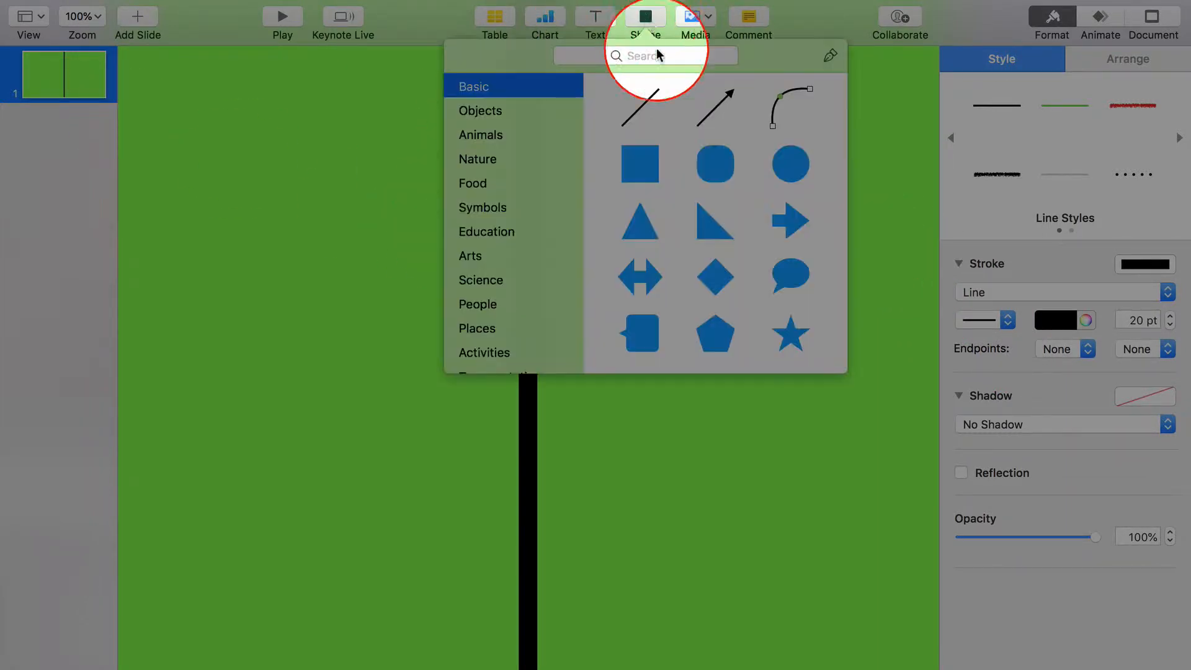
click(639, 114)
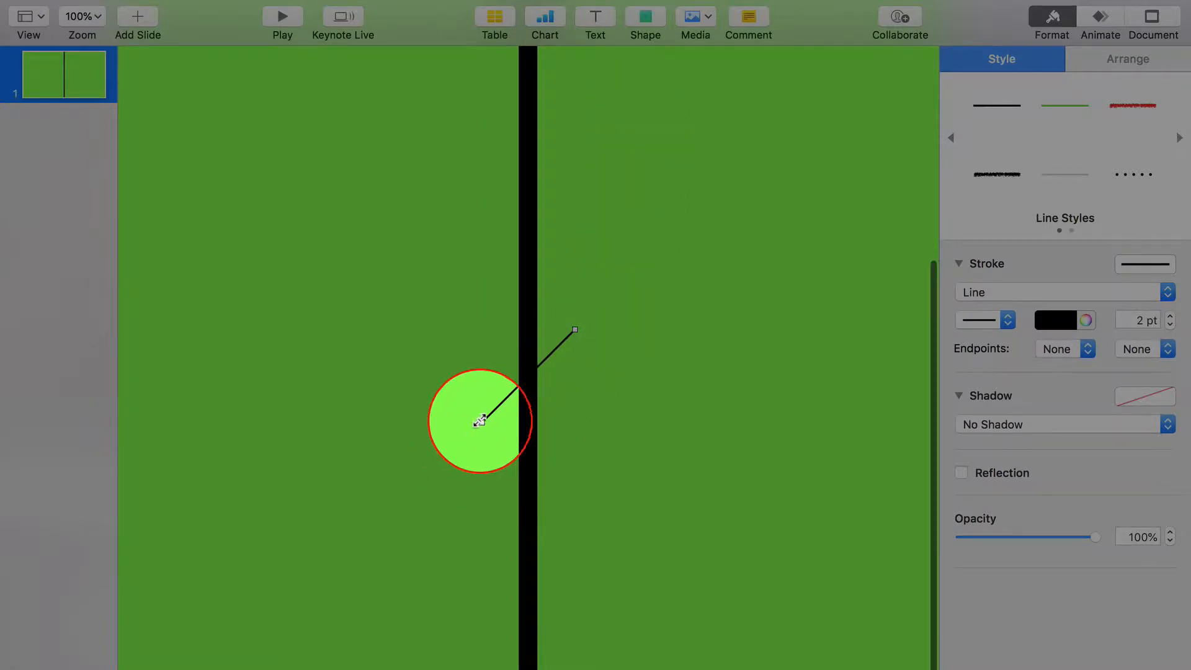
drag(479, 420, 121, 361)
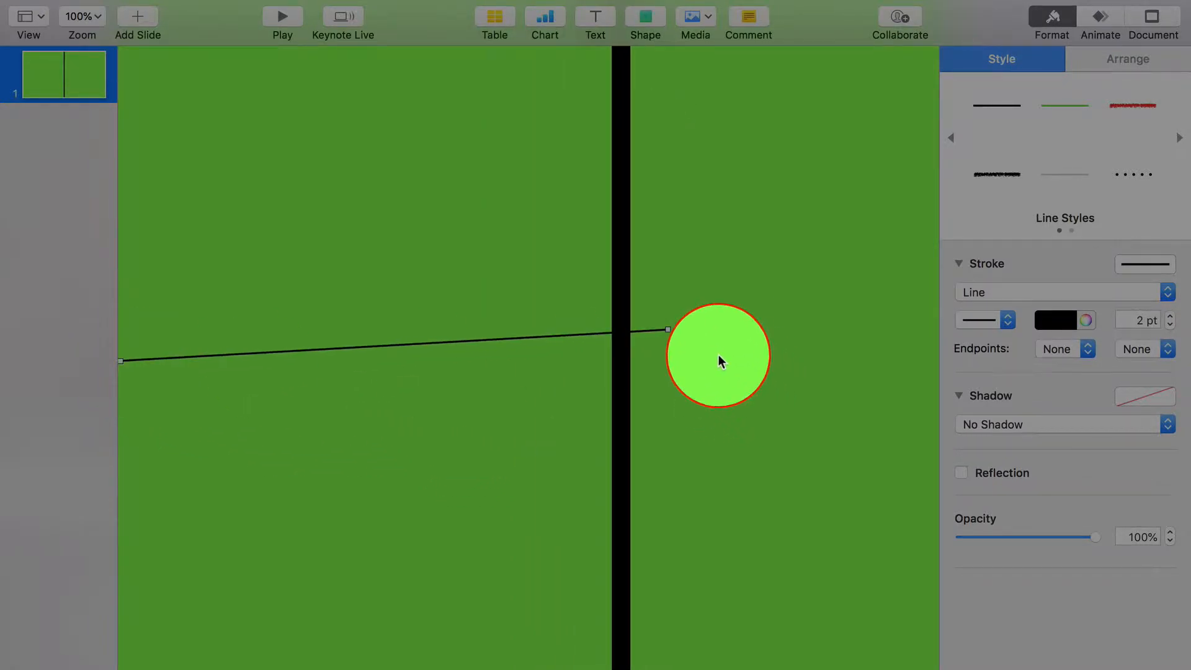
drag(667, 329, 1099, 355)
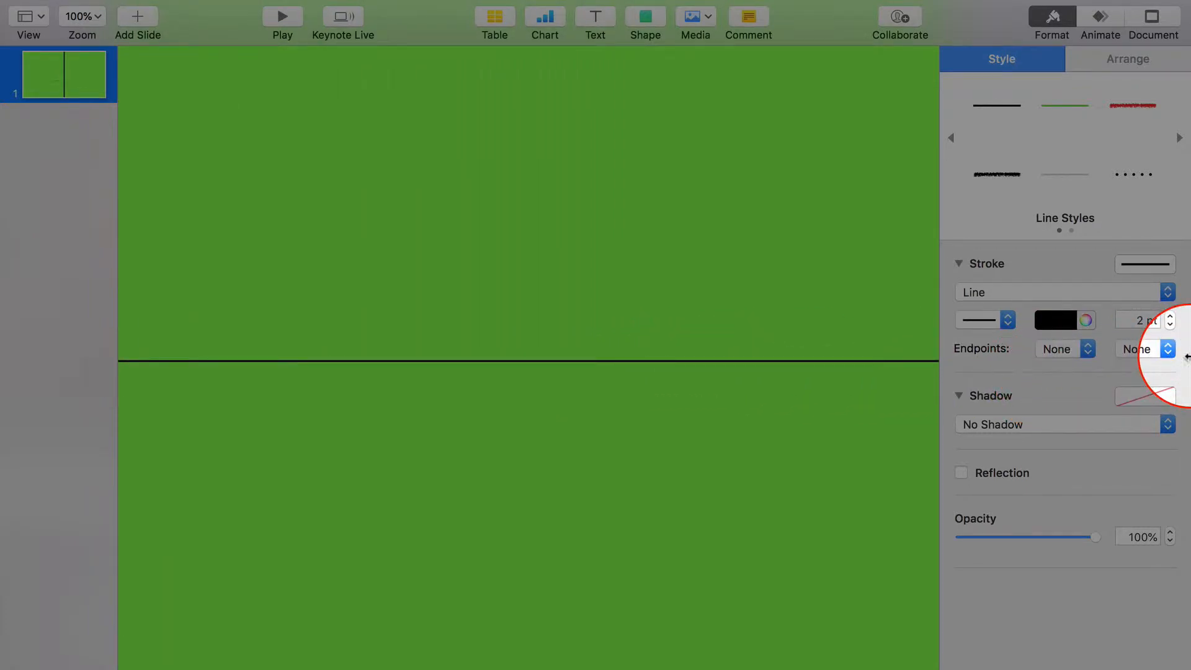
scroll(439, 338, left, 15)
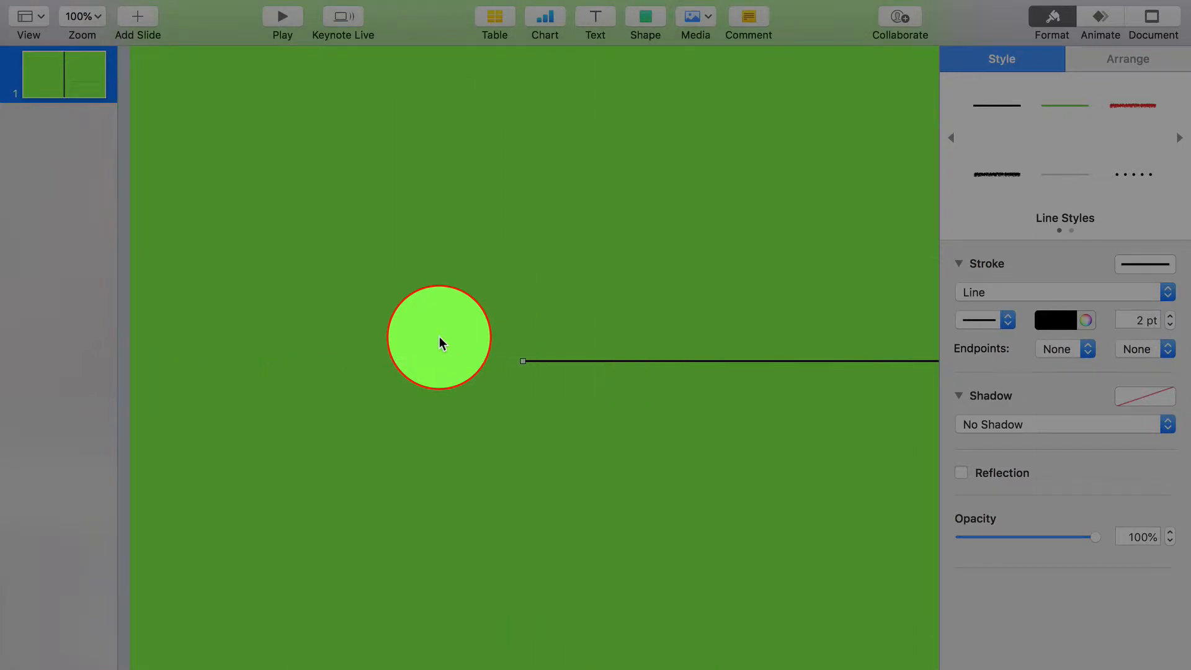
drag(439, 337, 2, 351)
drag(562, 323, 596, 255)
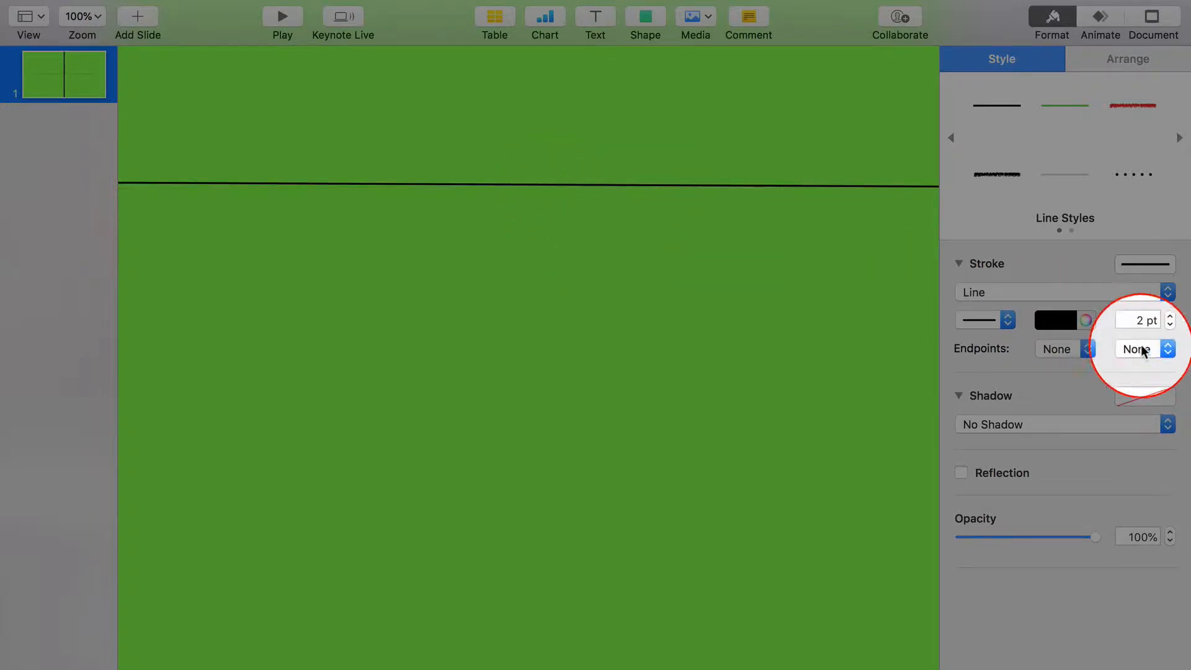
click(1169, 317)
drag(1170, 317, 1170, 318)
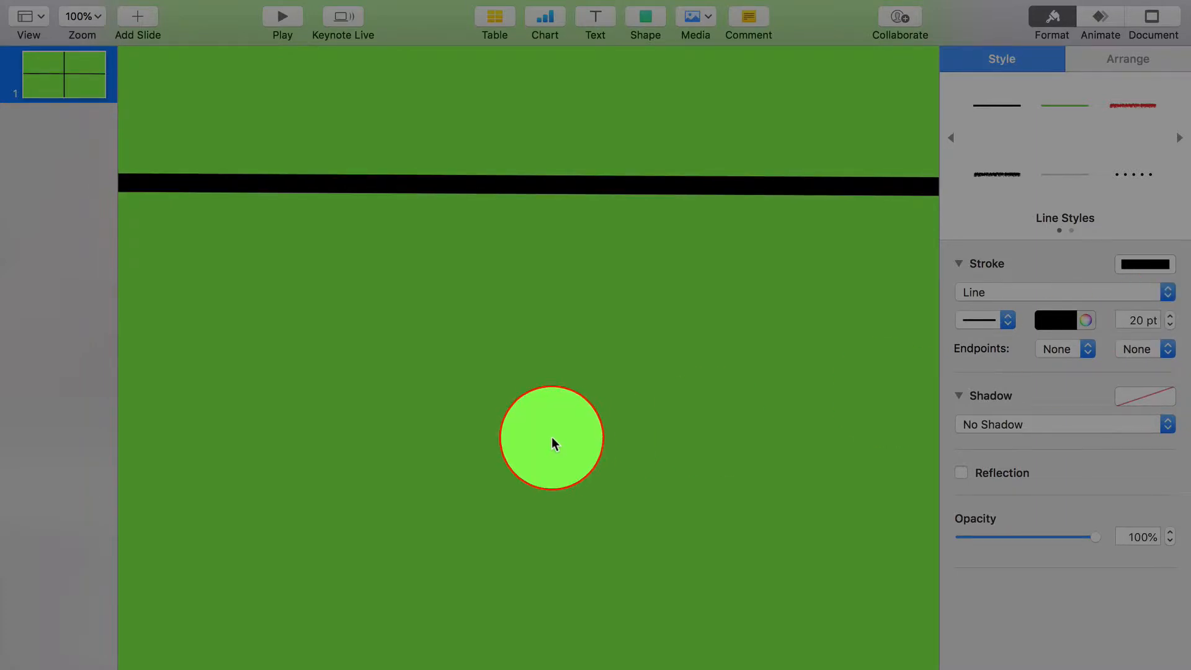
- Give the vertical line a Line Draw build-in effect with the direction End to Start
scroll(552, 437, up, 5)
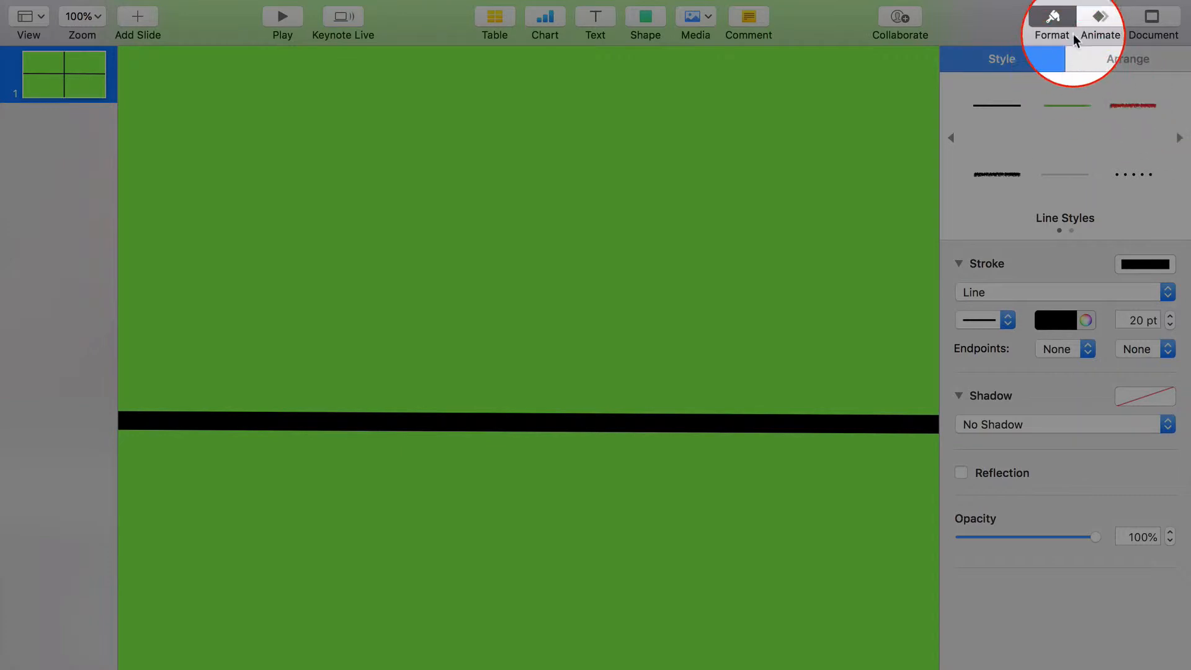
click(1099, 21)
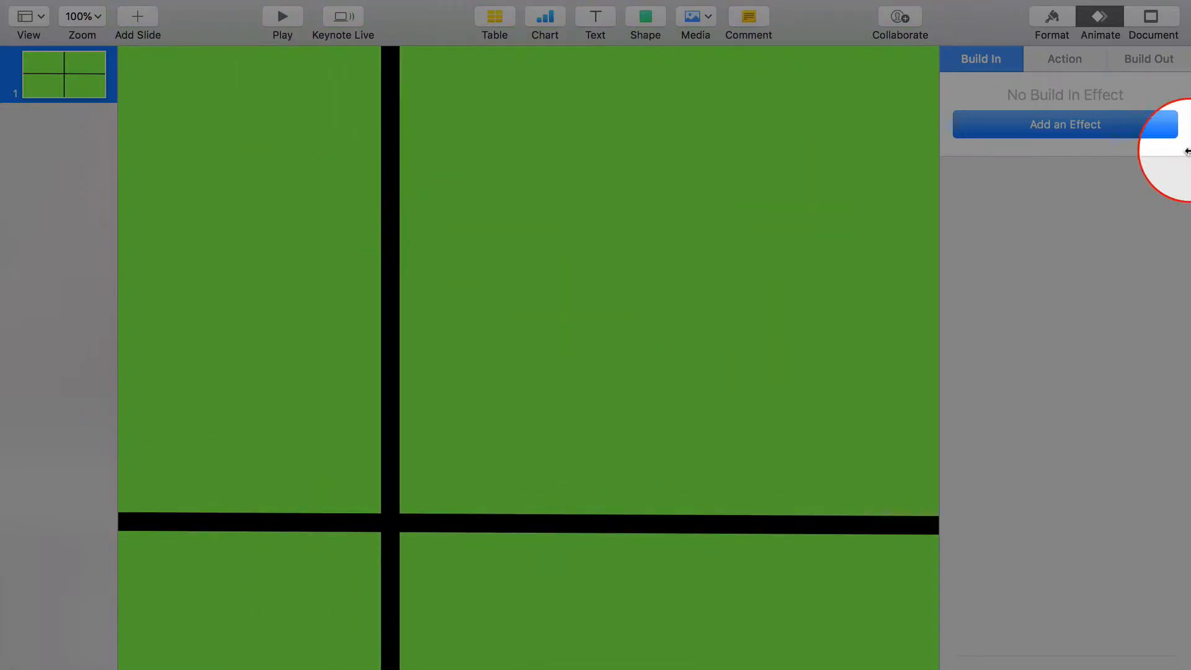
click(1074, 121)
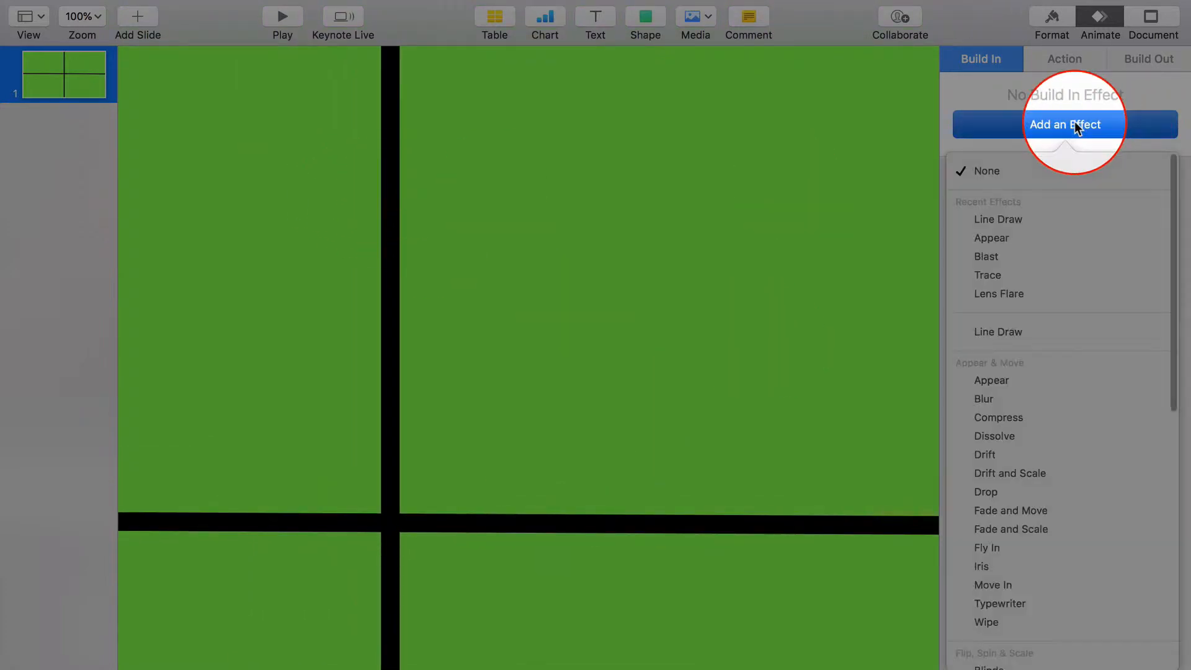
click(1025, 222)
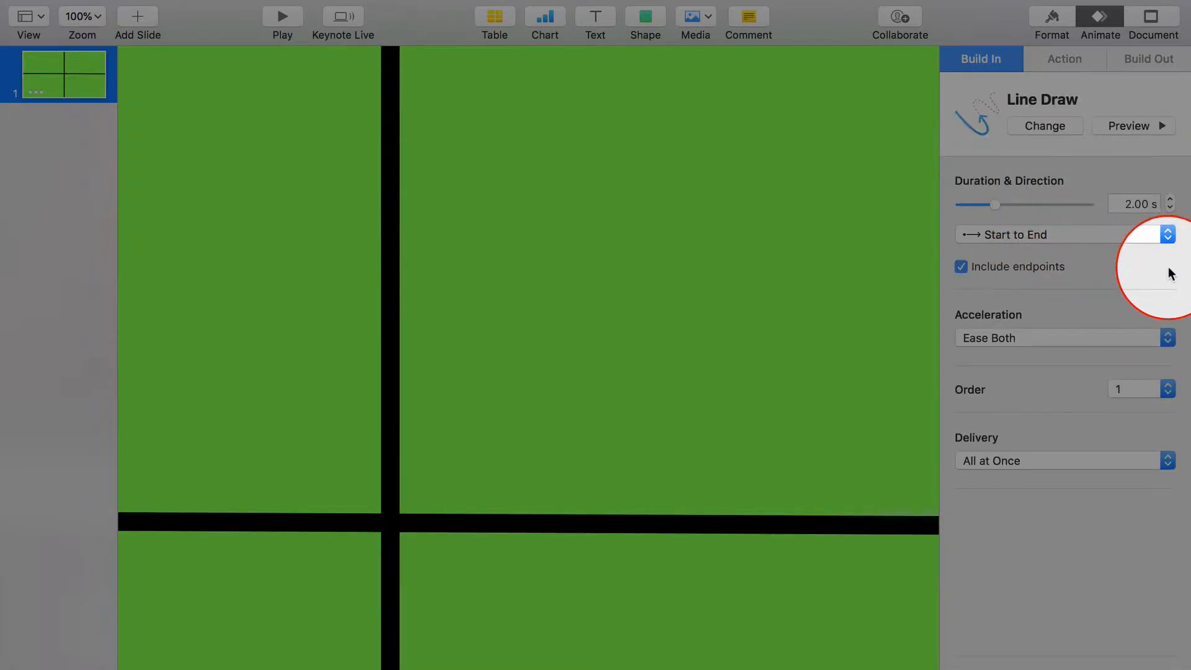
click(1167, 235)
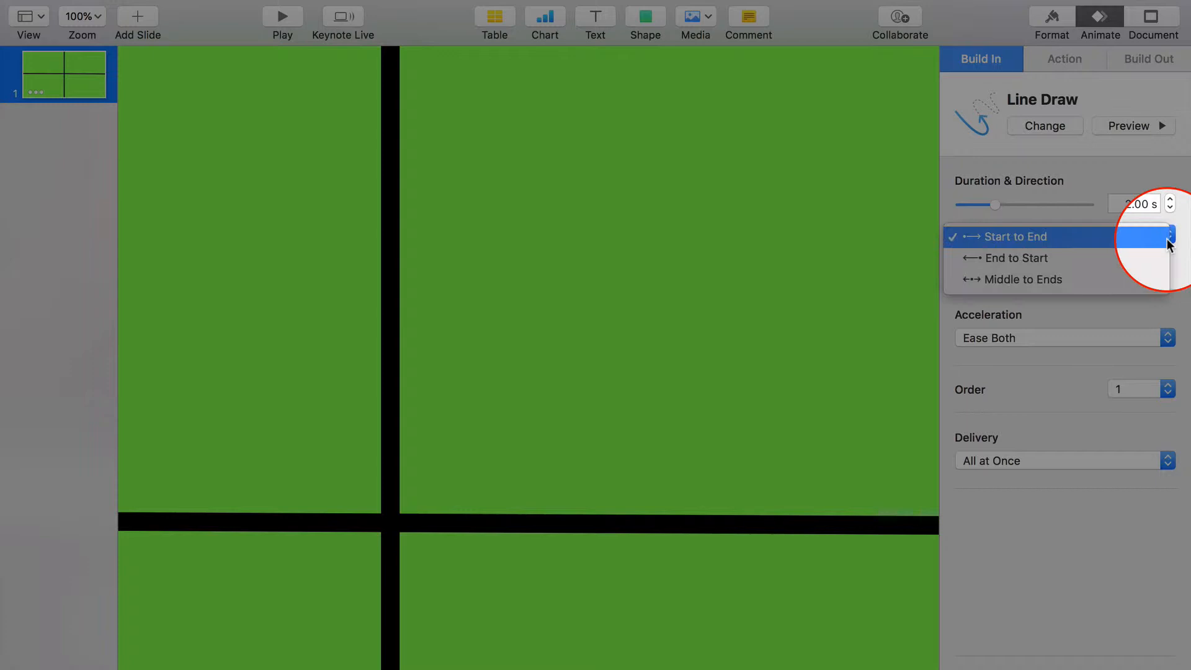
click(1077, 258)
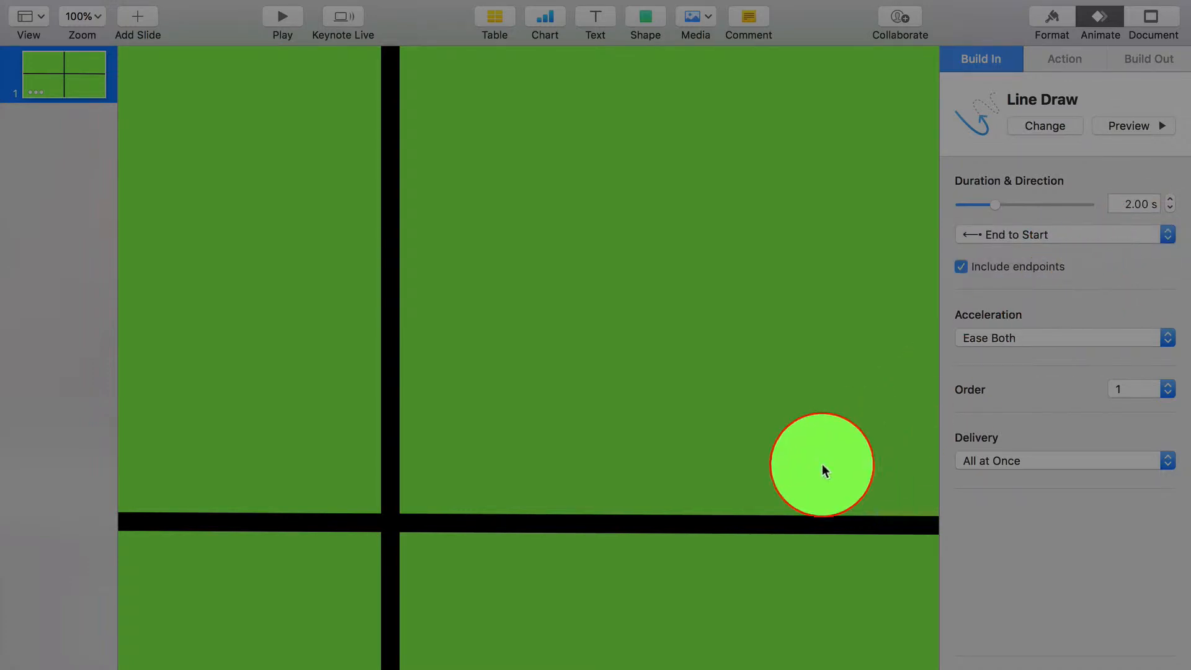
- Give the horizontal line a Line Draw build-in effect and play the slideshow to check both line animations
click(734, 523)
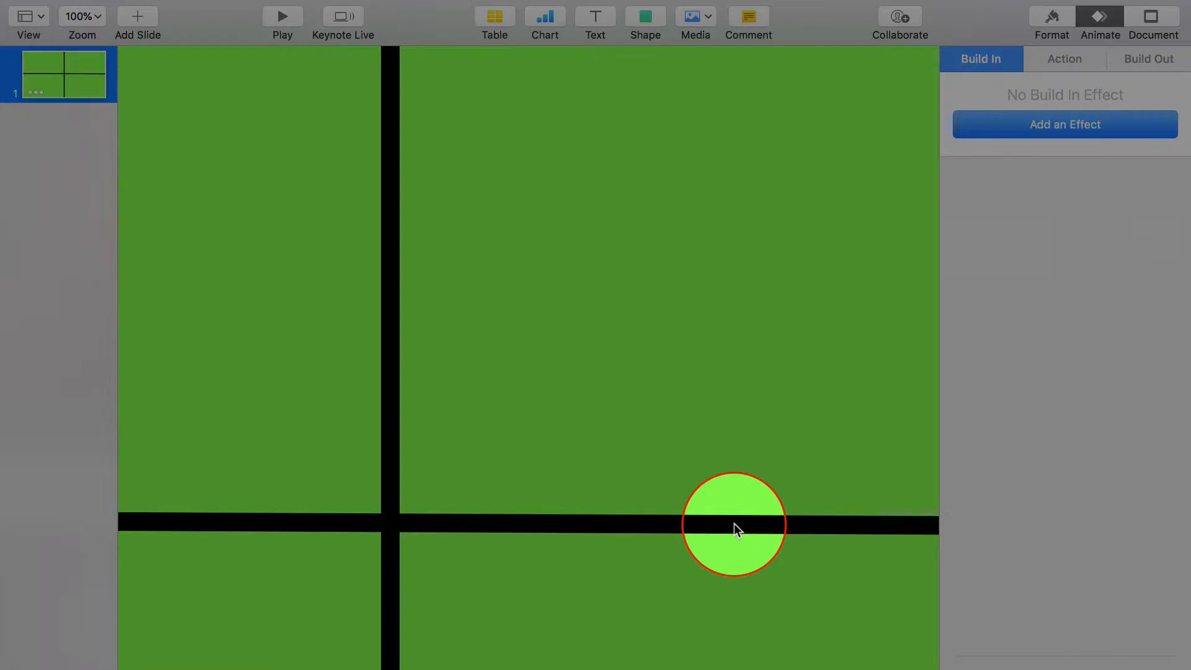
click(1086, 132)
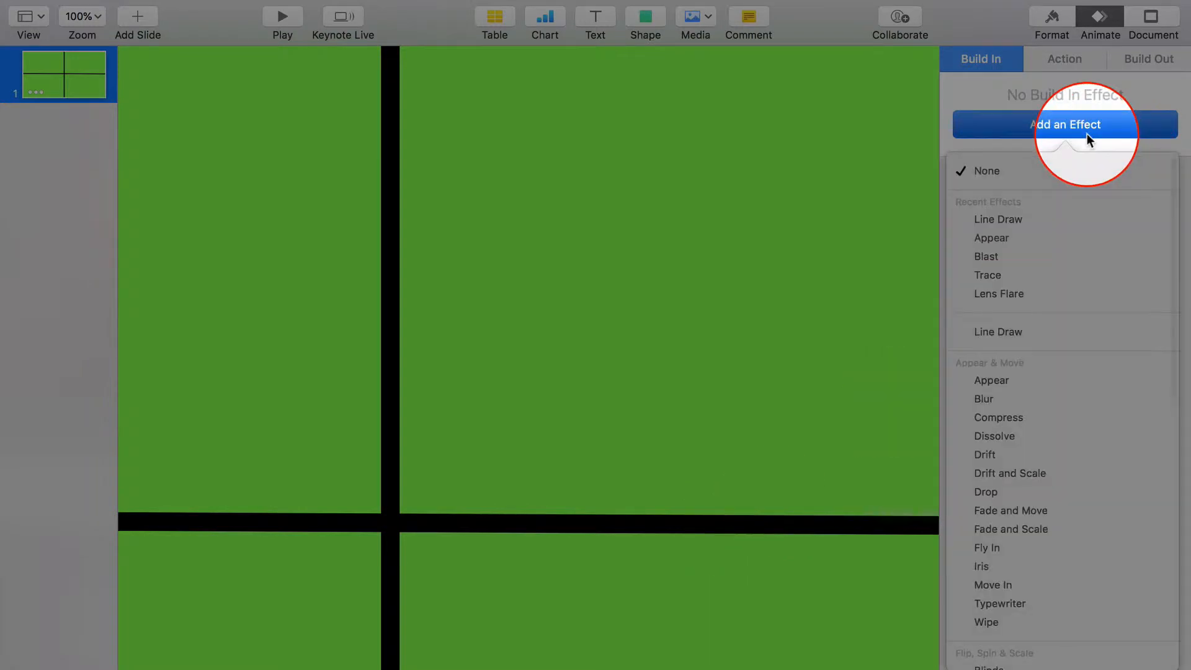
click(1032, 223)
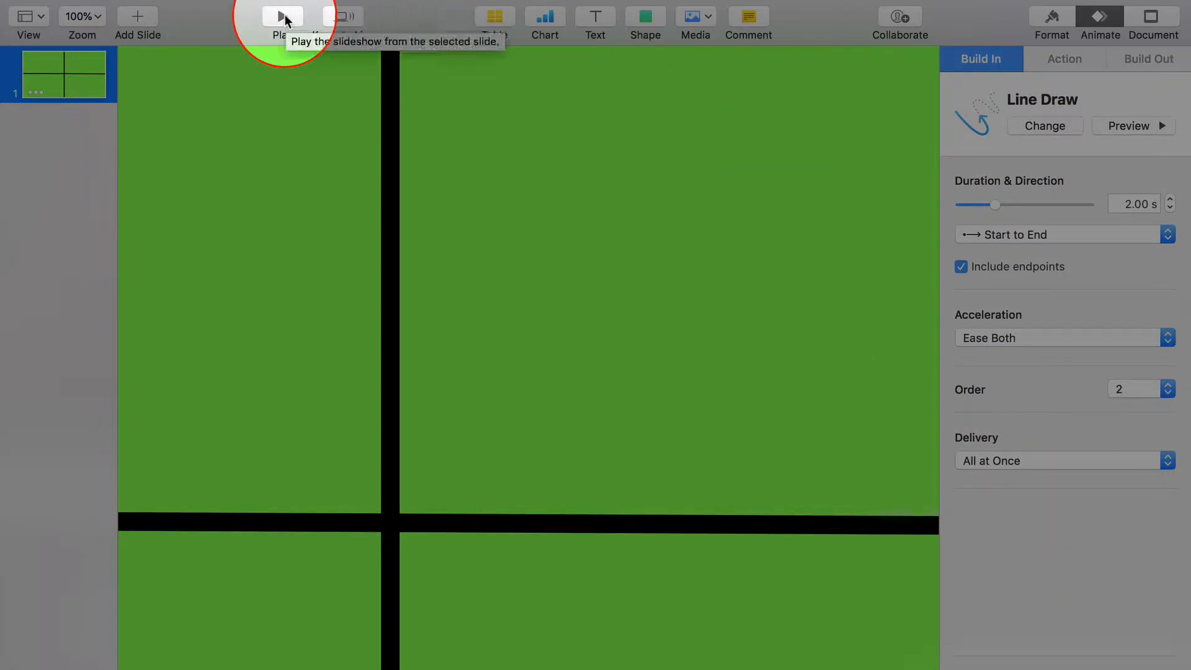
click(284, 17)
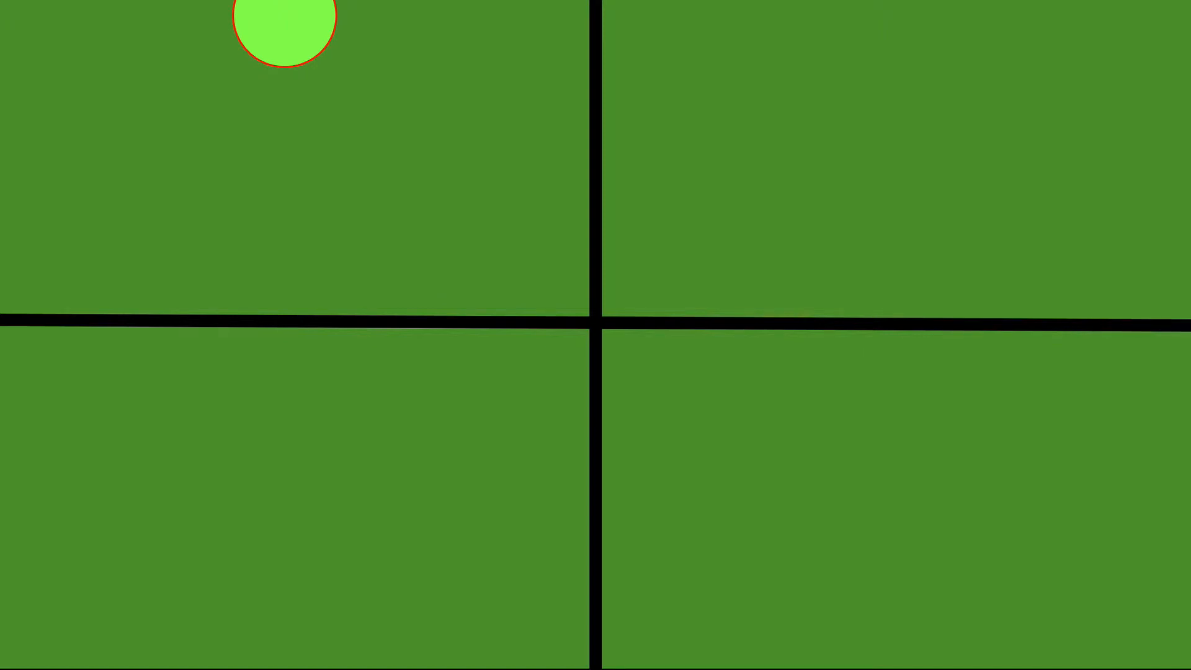
key(Escape)
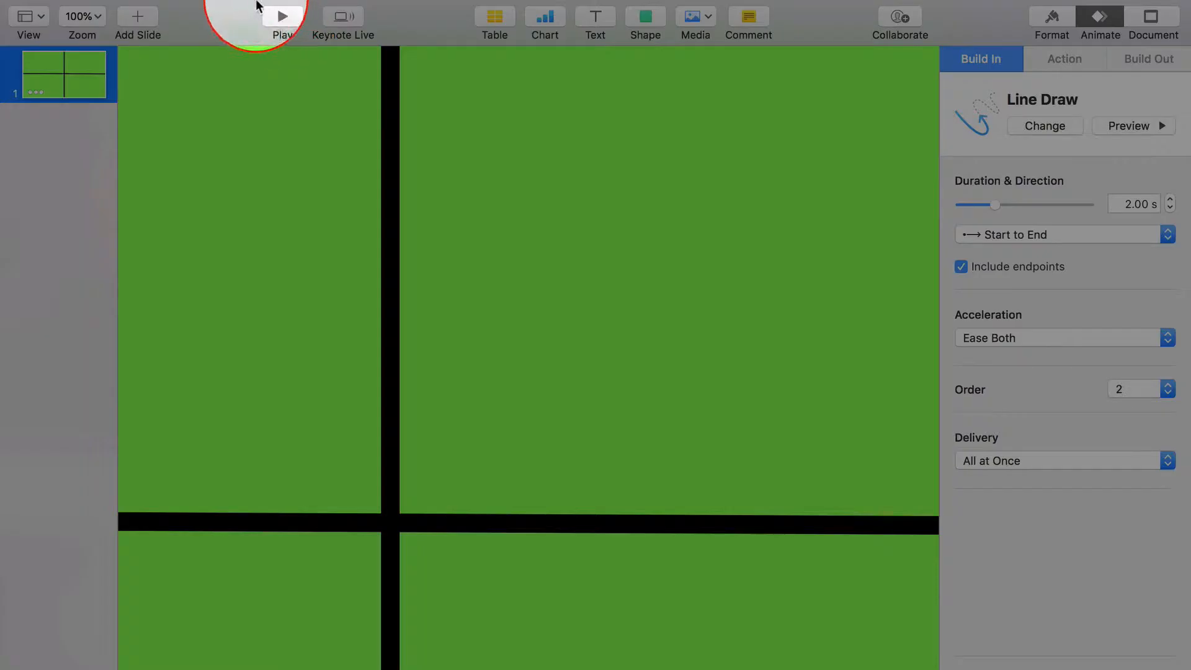
- Export the presentation as a self-playing 1080p movie named grid on the Desktop
click(134, 0)
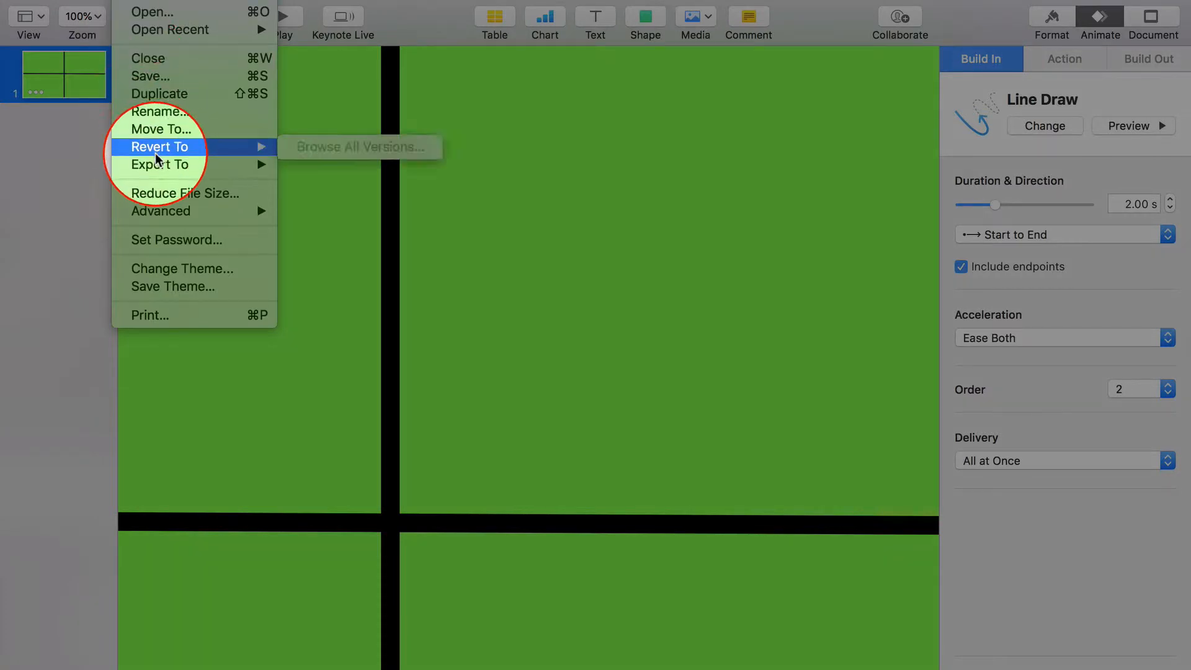
mouse_move(152, 163)
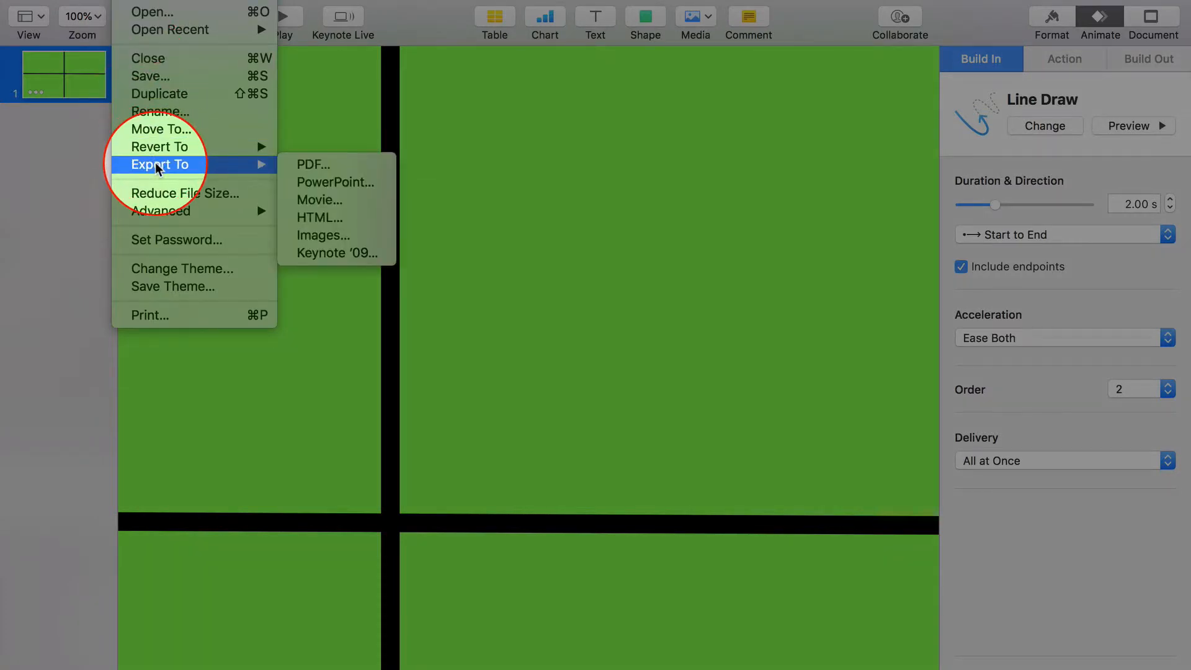
click(319, 199)
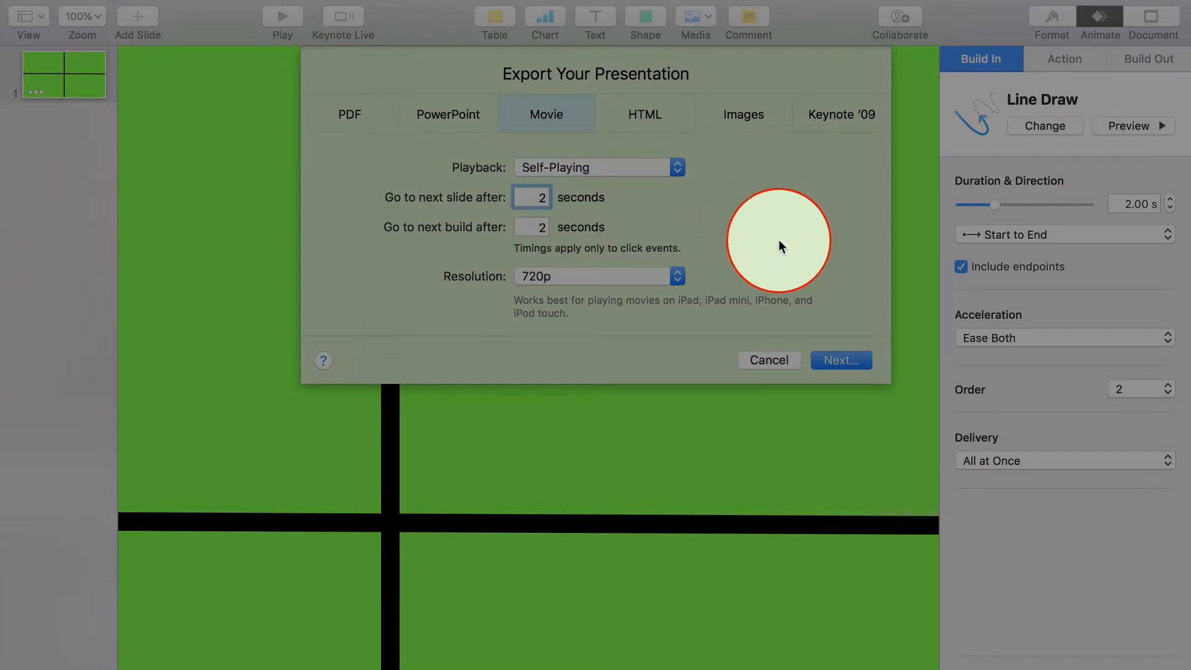
click(676, 278)
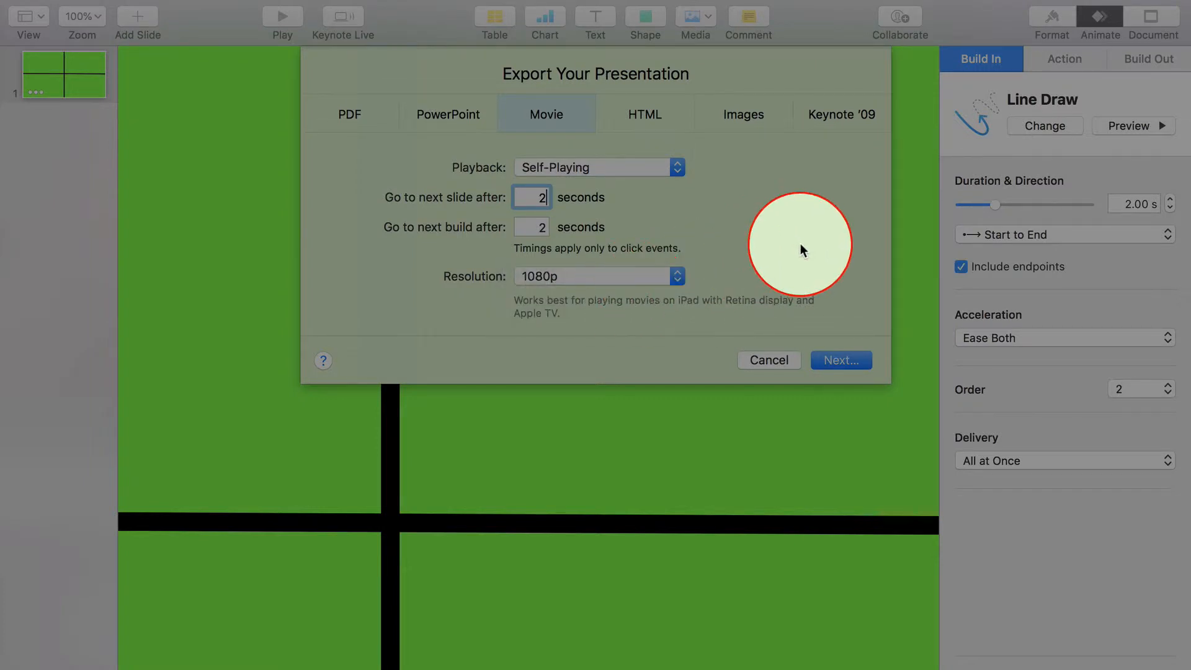
click(842, 361)
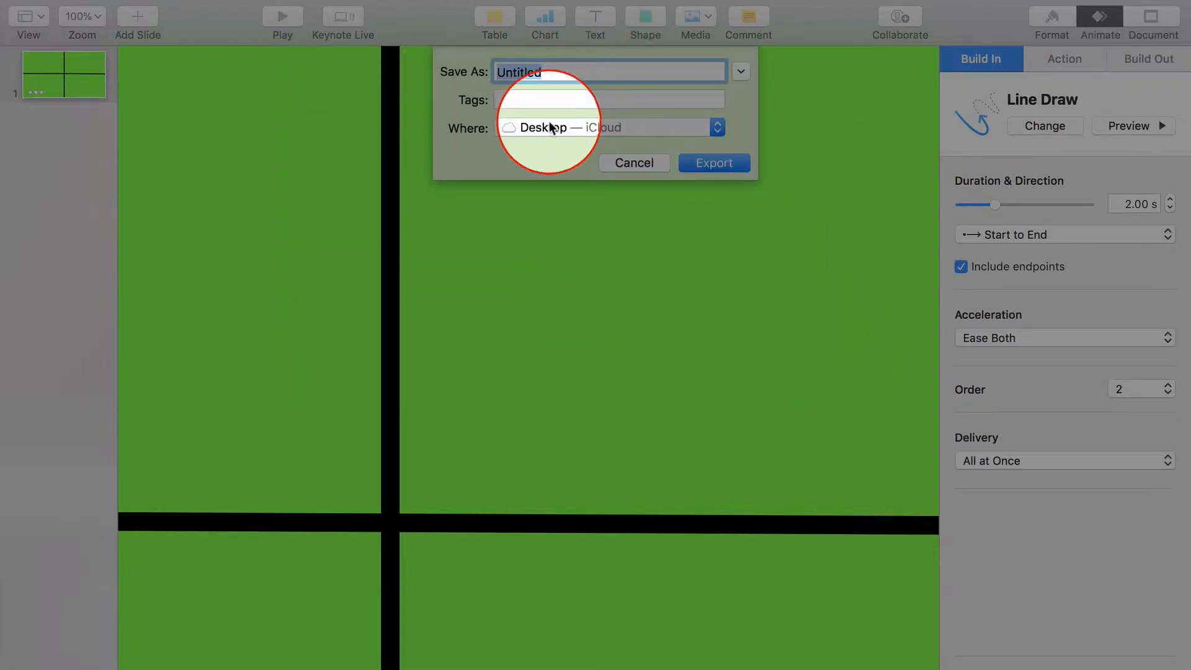
text(gri)
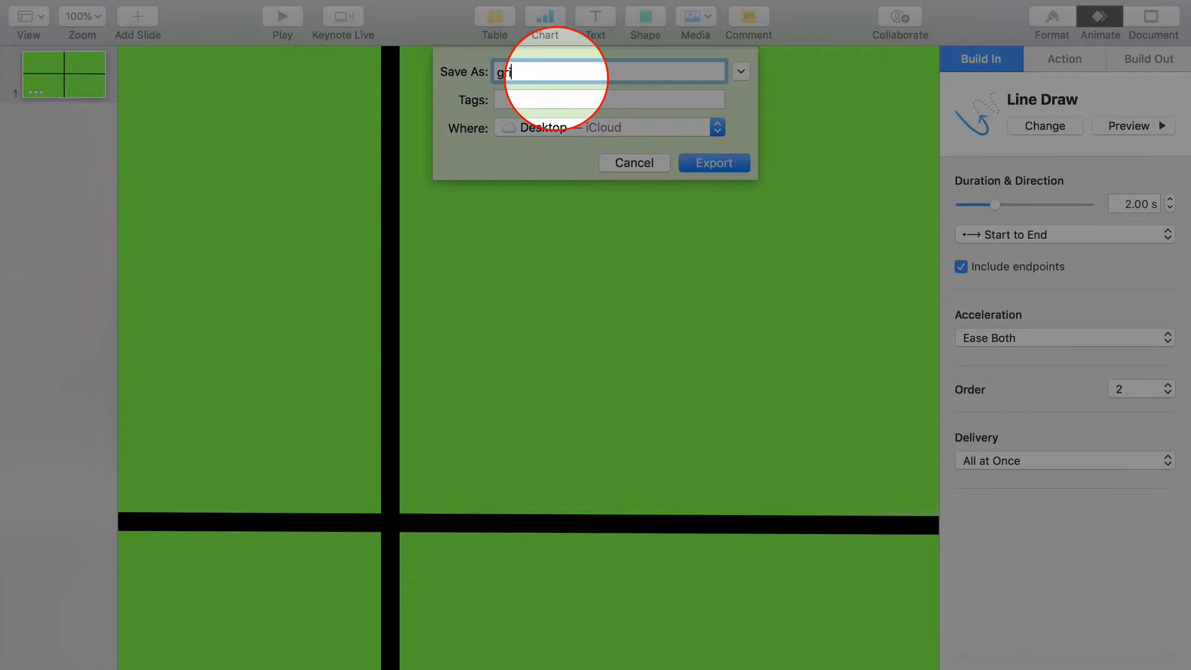
text(d)
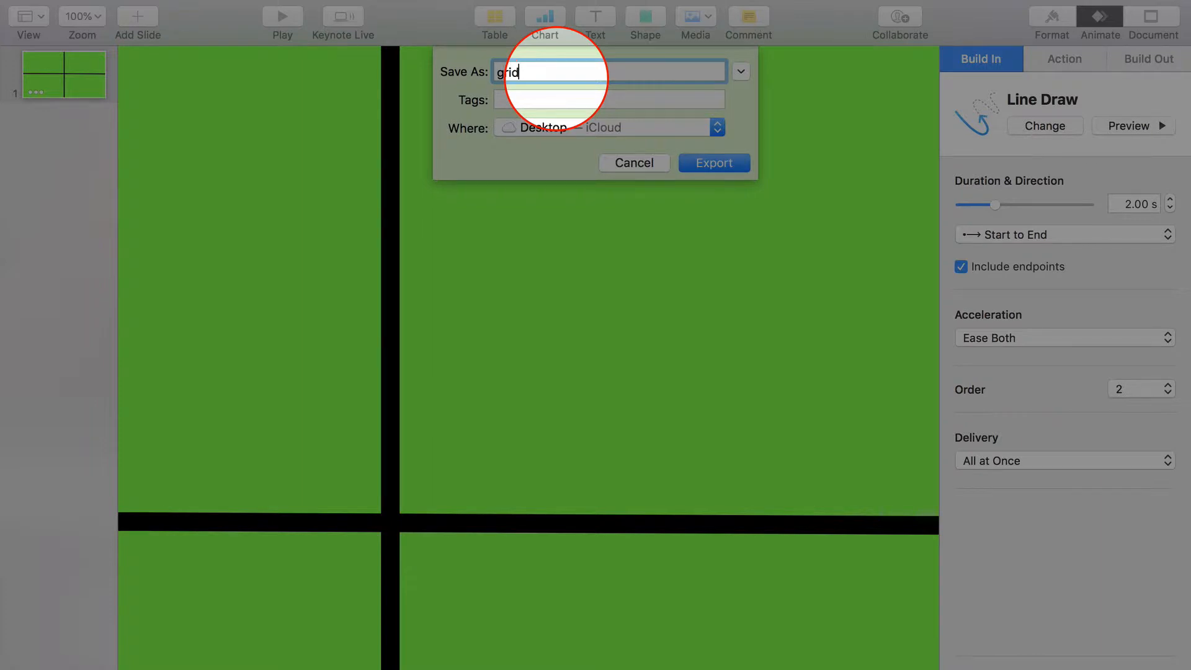
click(731, 163)
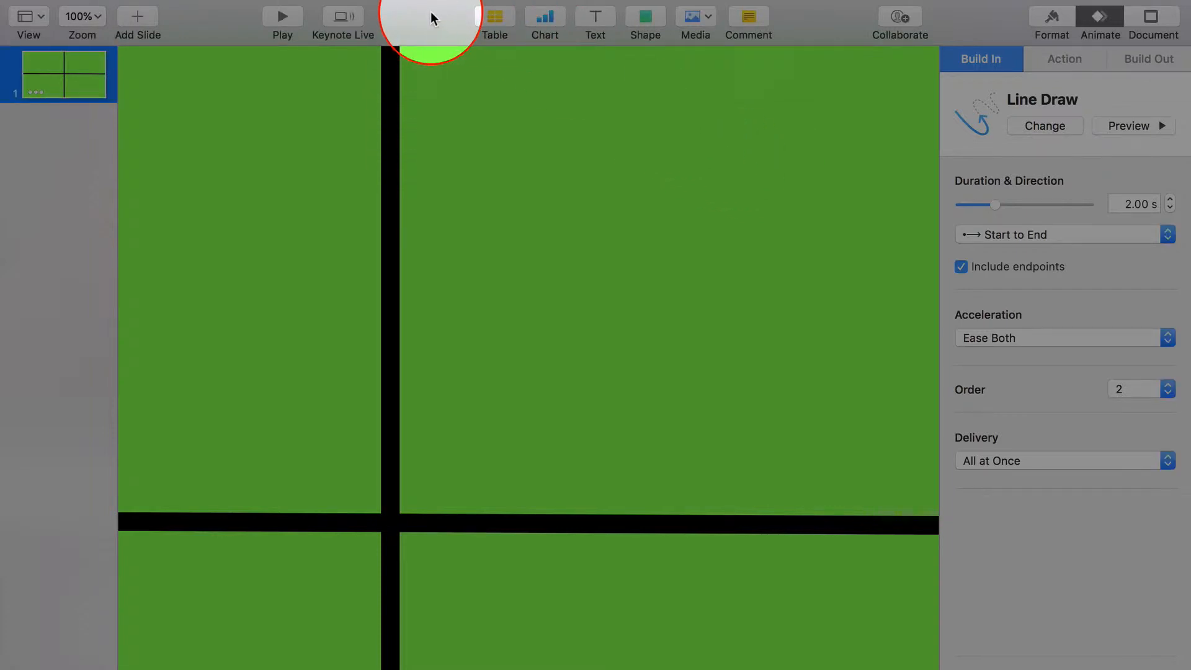
- Quit Keynote and delete the untitled document instead of saving it
click(62, 1)
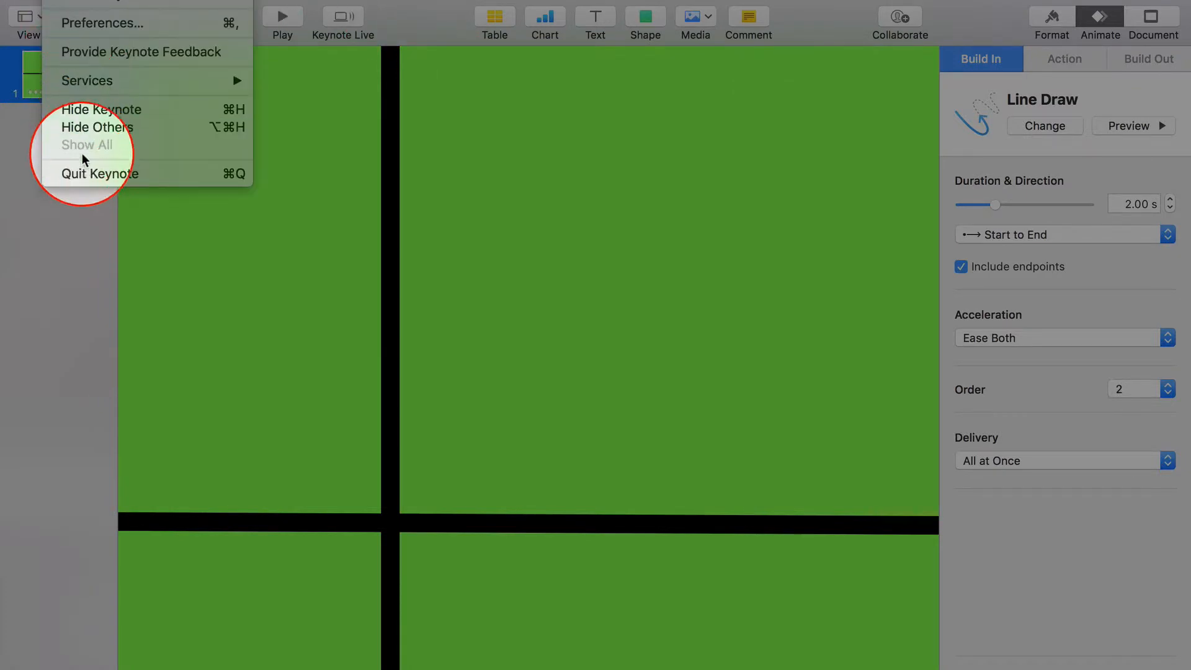
click(84, 175)
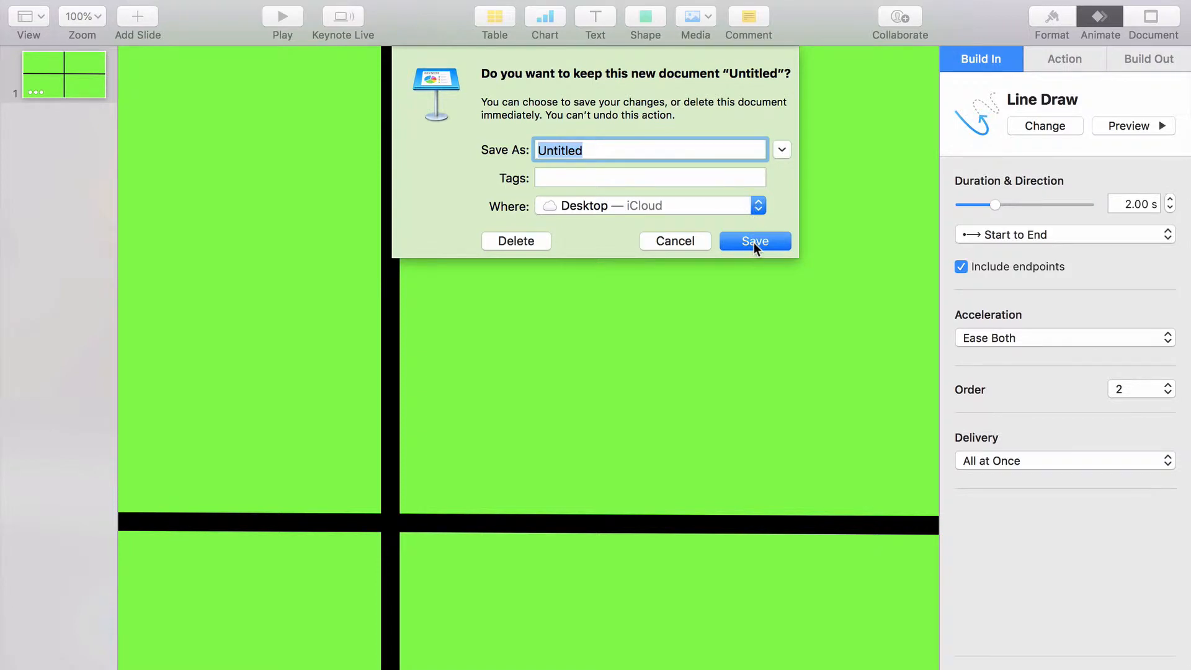
click(529, 239)
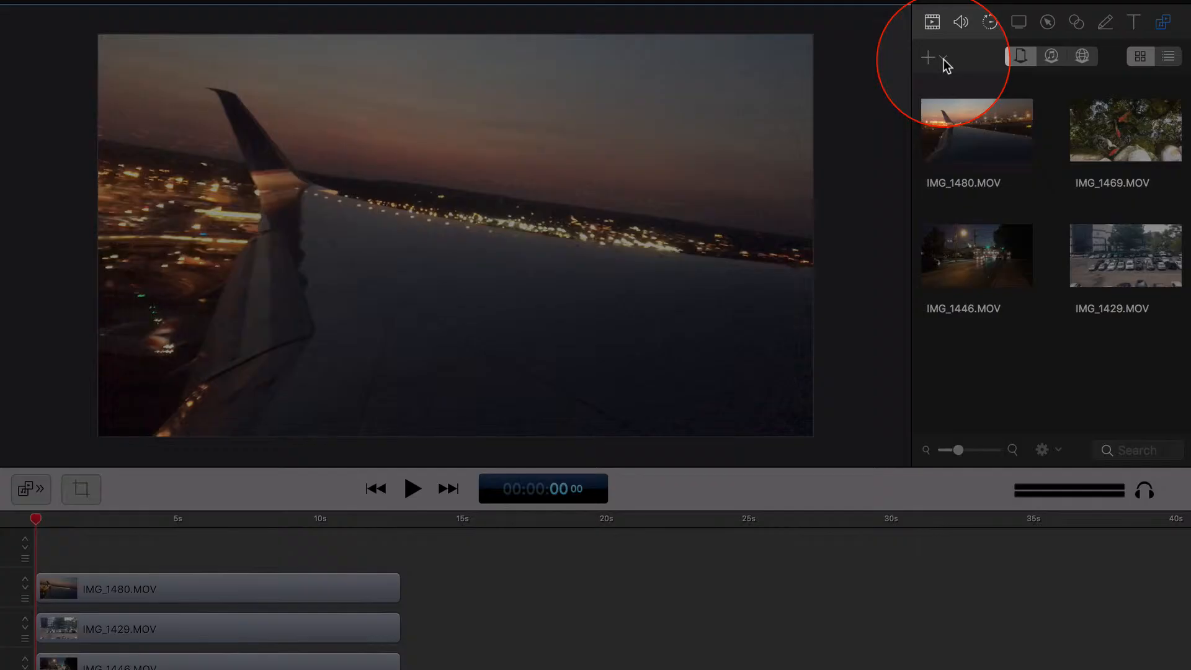
- In ScreenFlow, import the grid movie from the Desktop into the project's media library
click(942, 58)
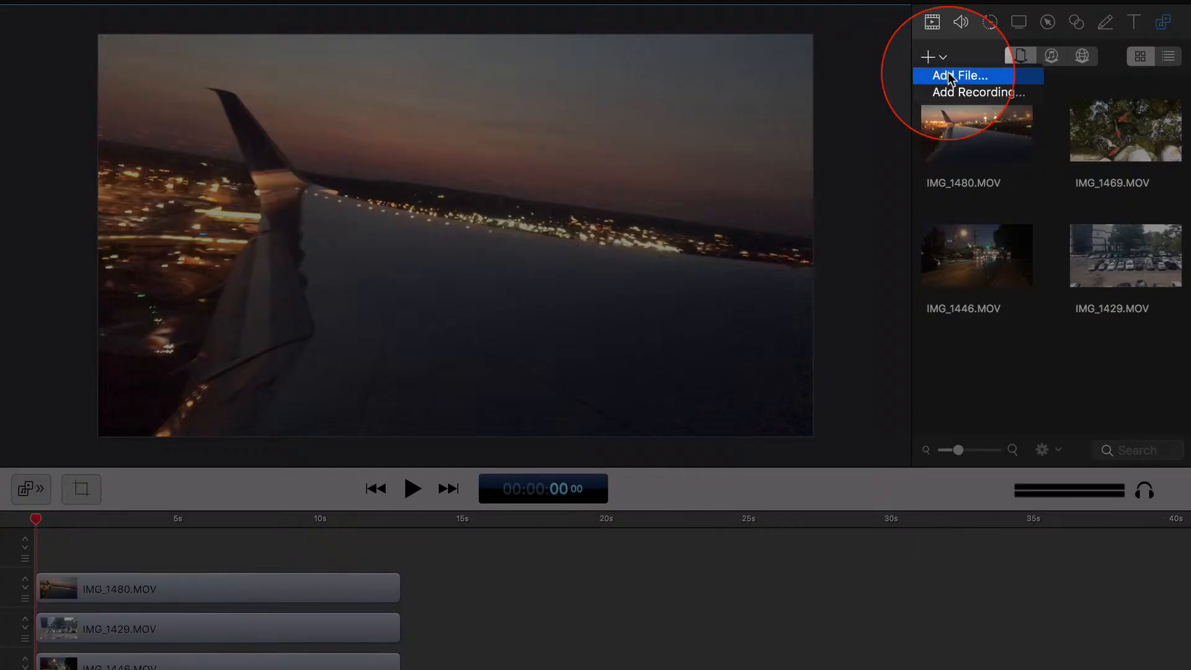
click(949, 76)
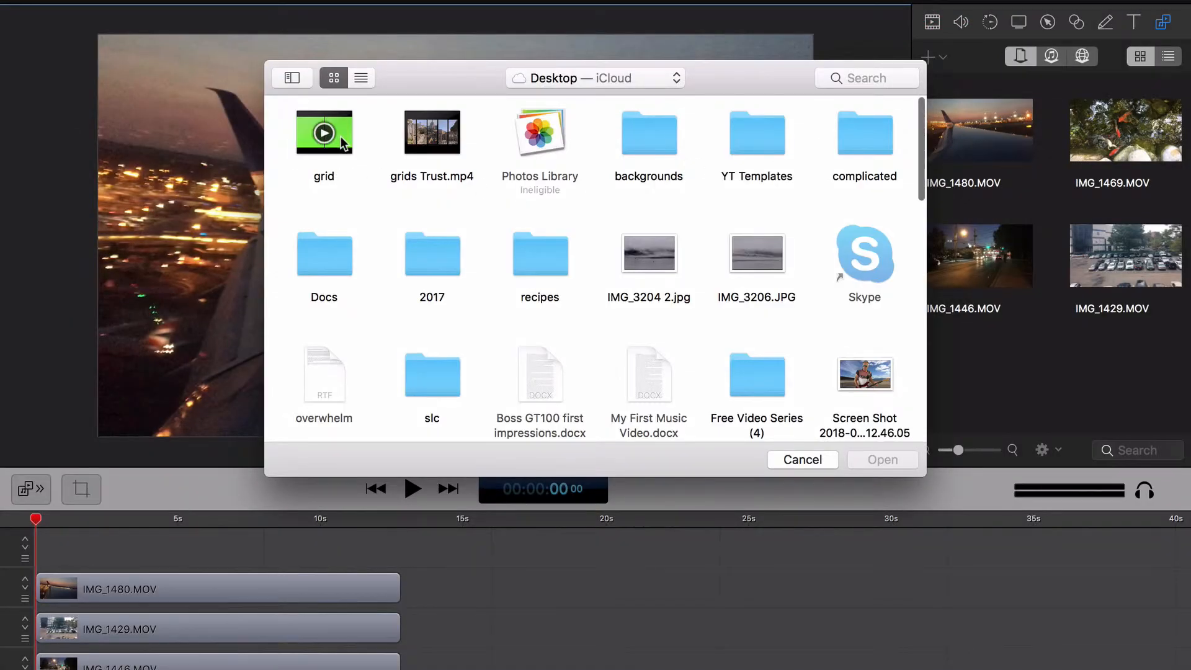
click(338, 137)
click(873, 459)
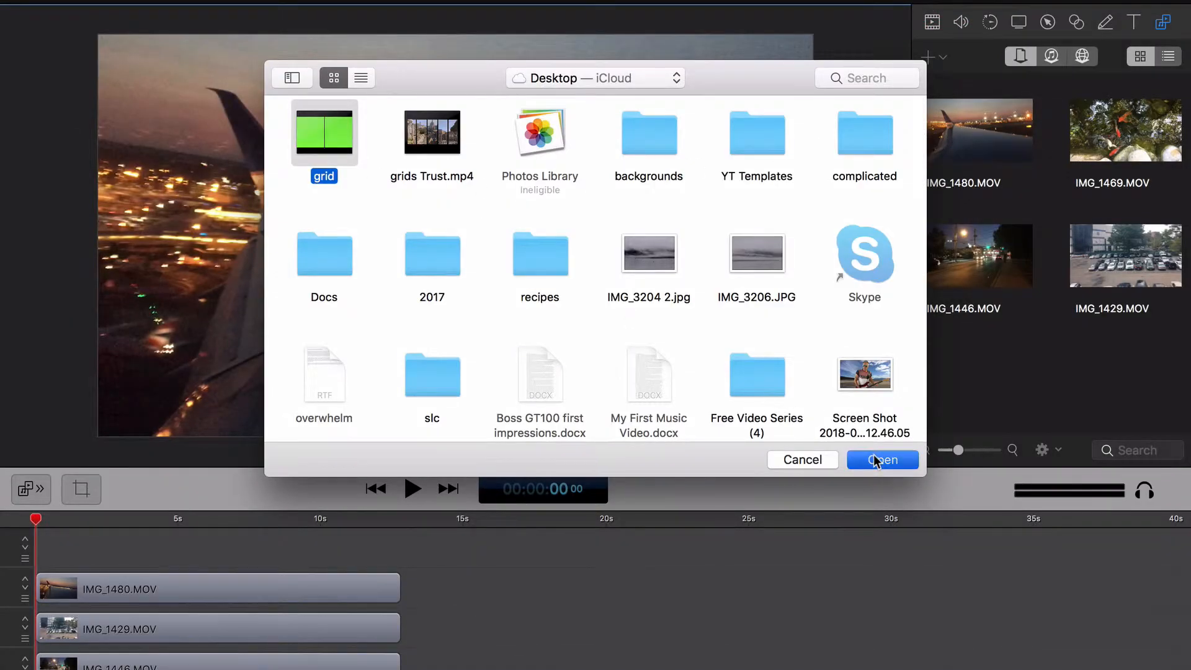
- Place grid.m4v at the start of the empty track above IMG_1480.MOV and play the timeline through to check it
scroll(1094, 332, down, 2)
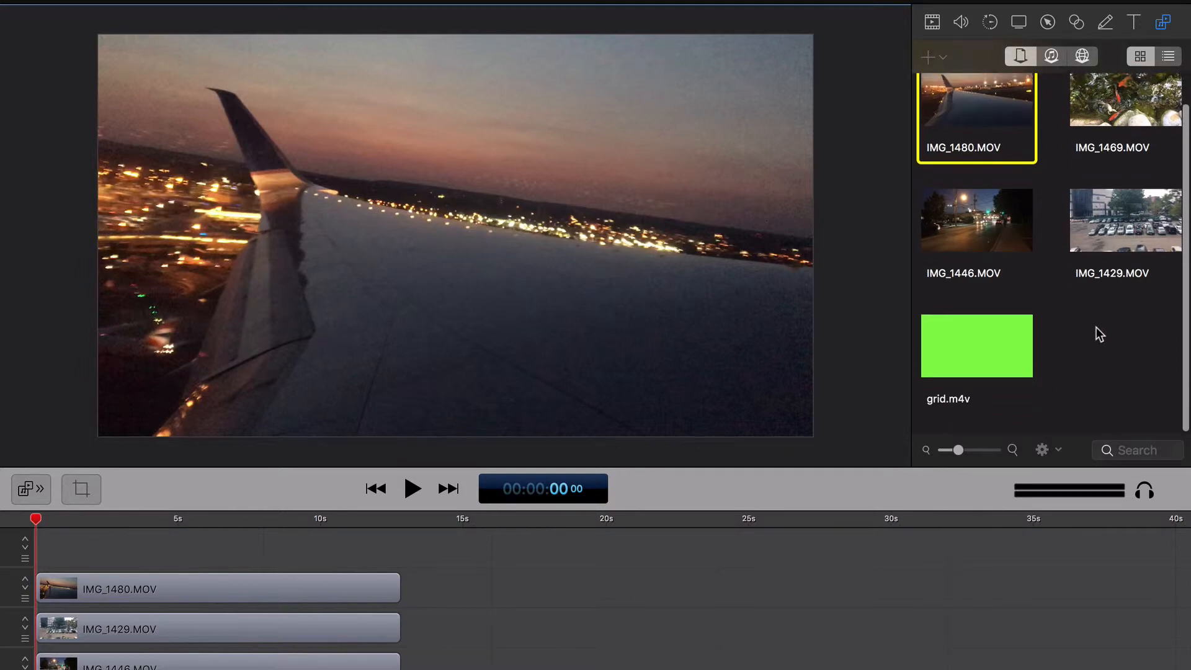
mouse_move(968, 360)
drag(966, 352, 44, 528)
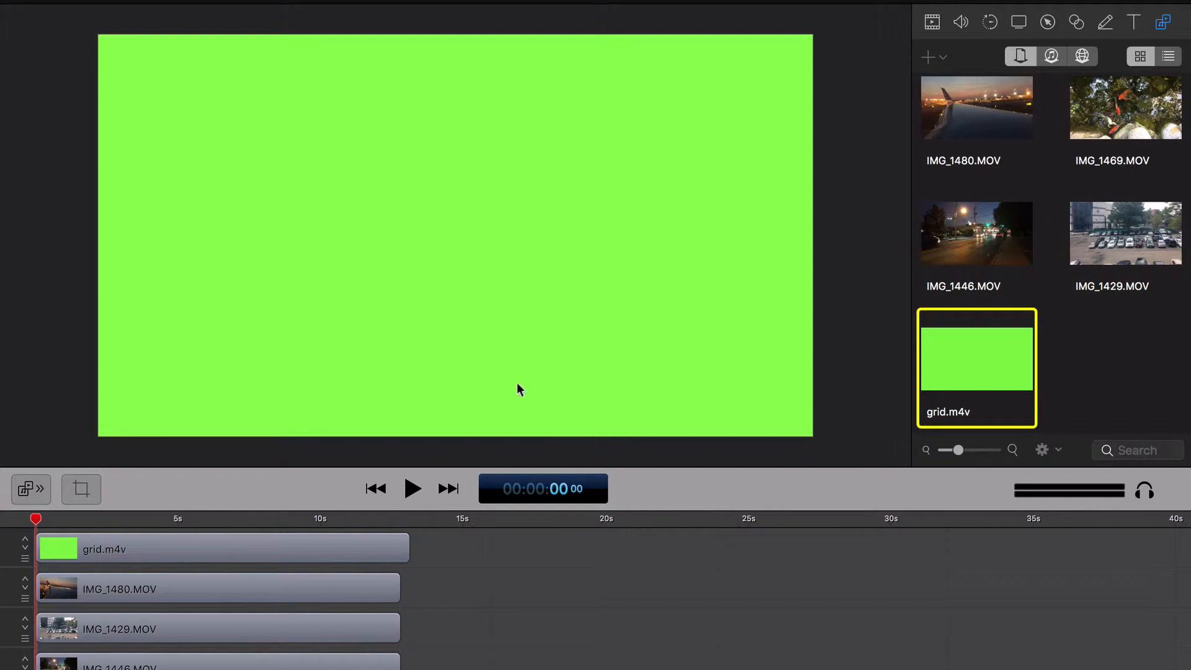
click(412, 488)
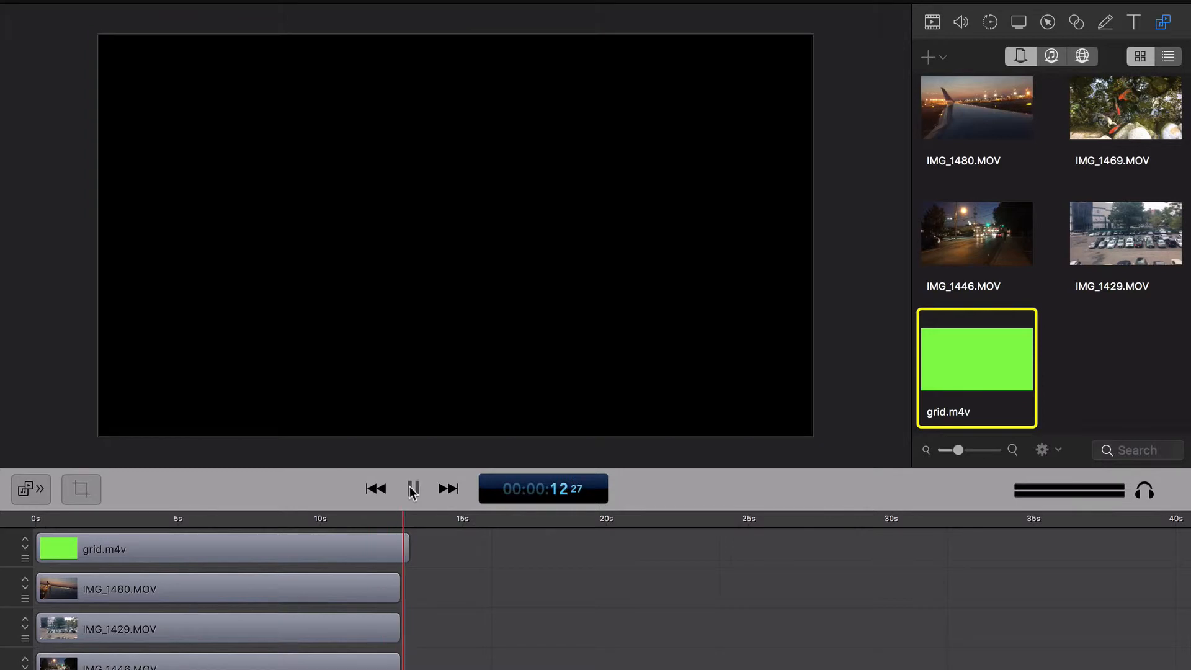
click(410, 490)
- Split the grid.m4v clip at 00:00:01 20 and delete the section before the cut
drag(404, 518, 85, 524)
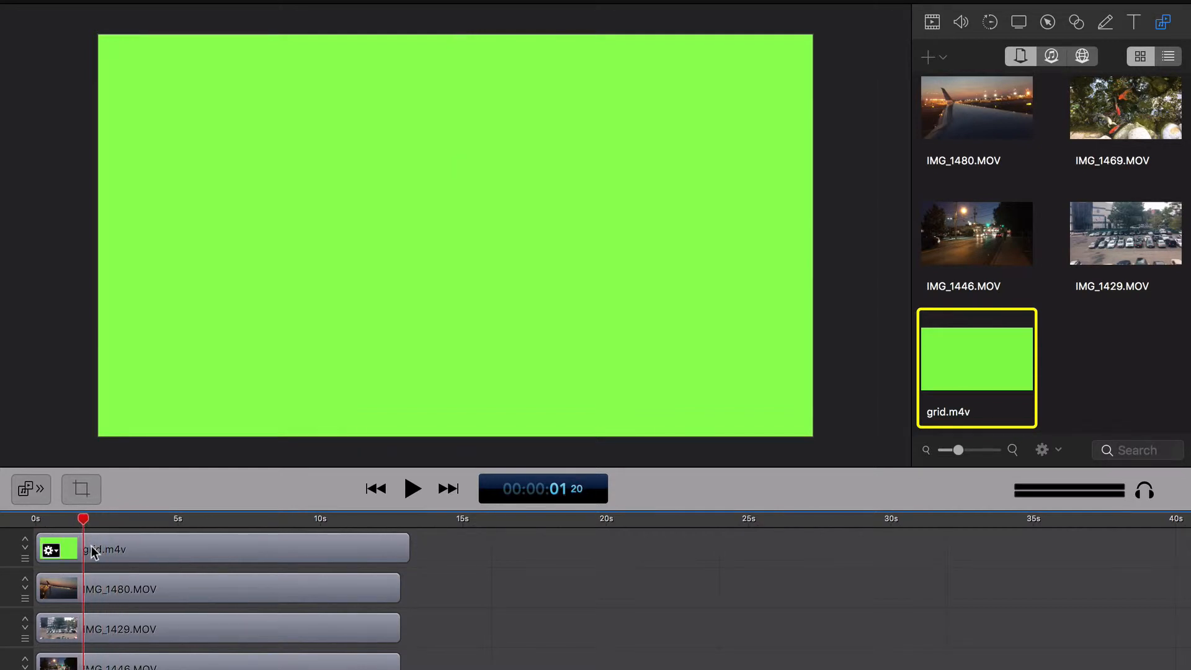
click(92, 546)
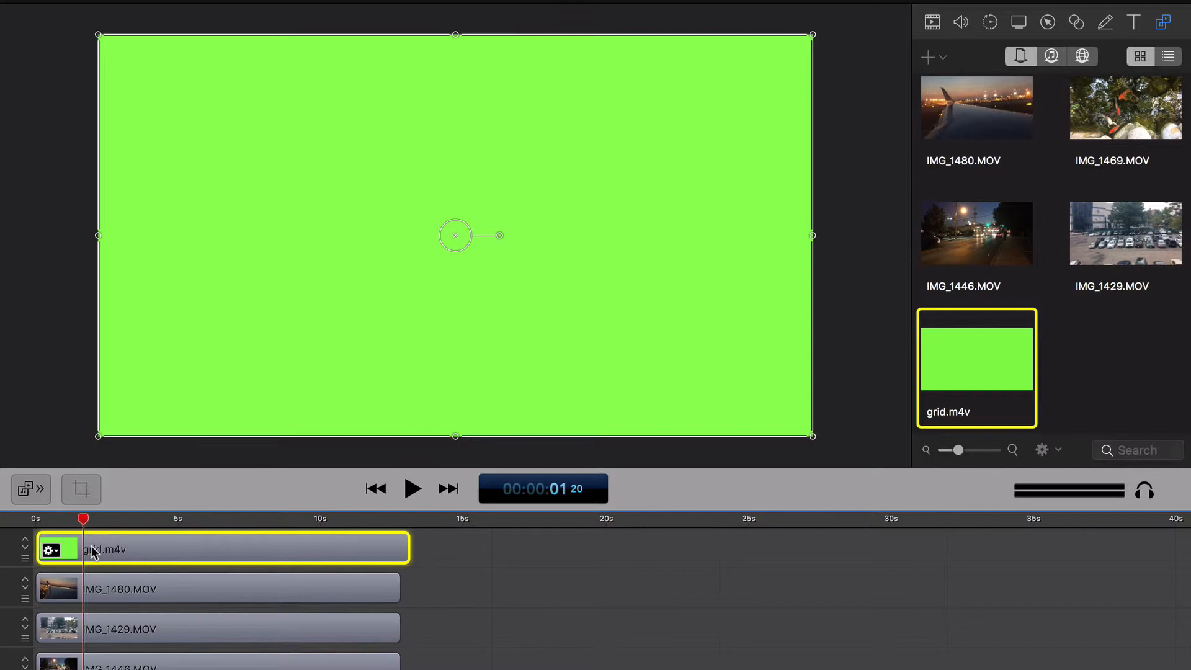
key(t)
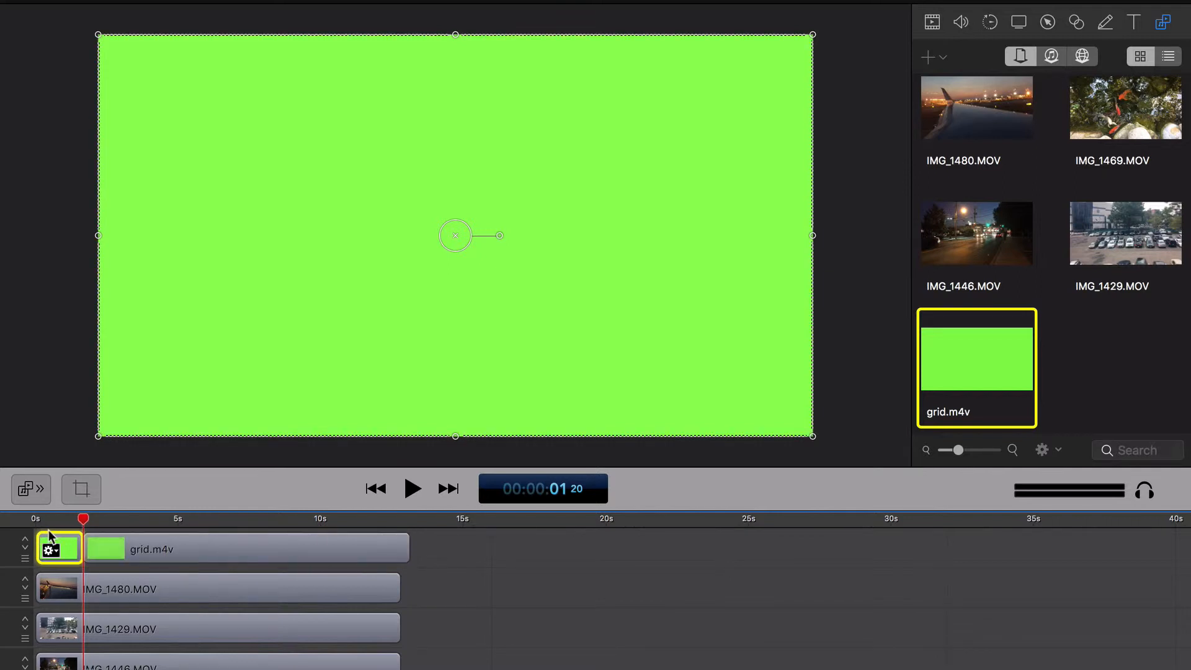
key(Delete)
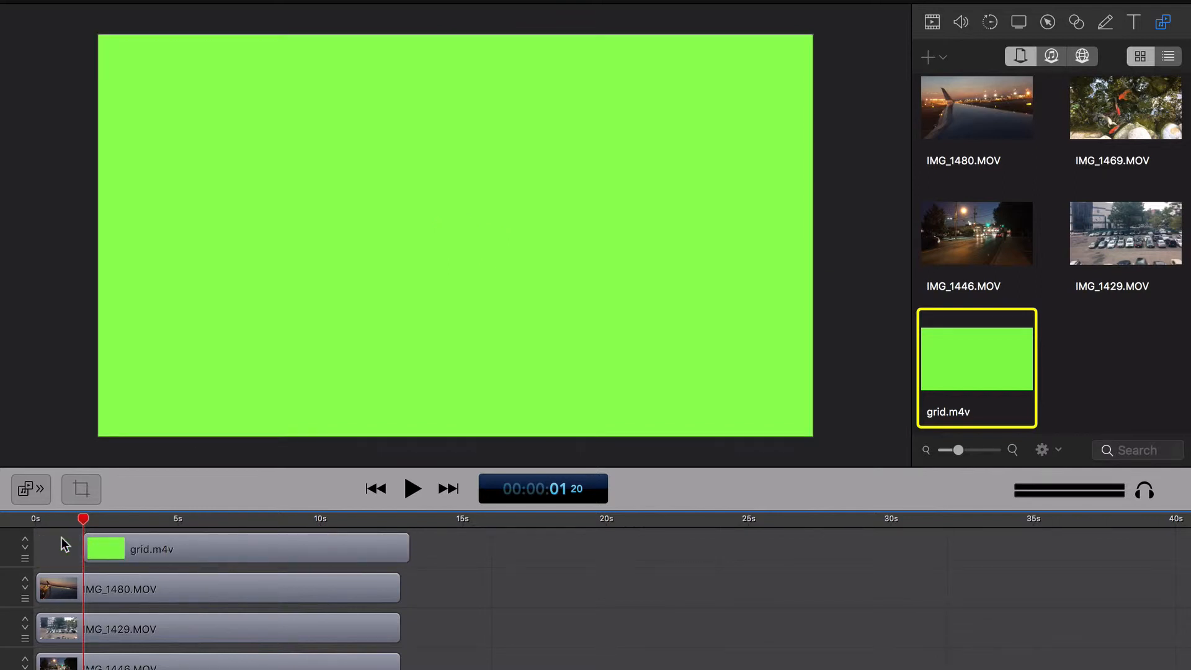
- Add a Chroma Key video filter to the remaining grid.m4v clip
click(154, 549)
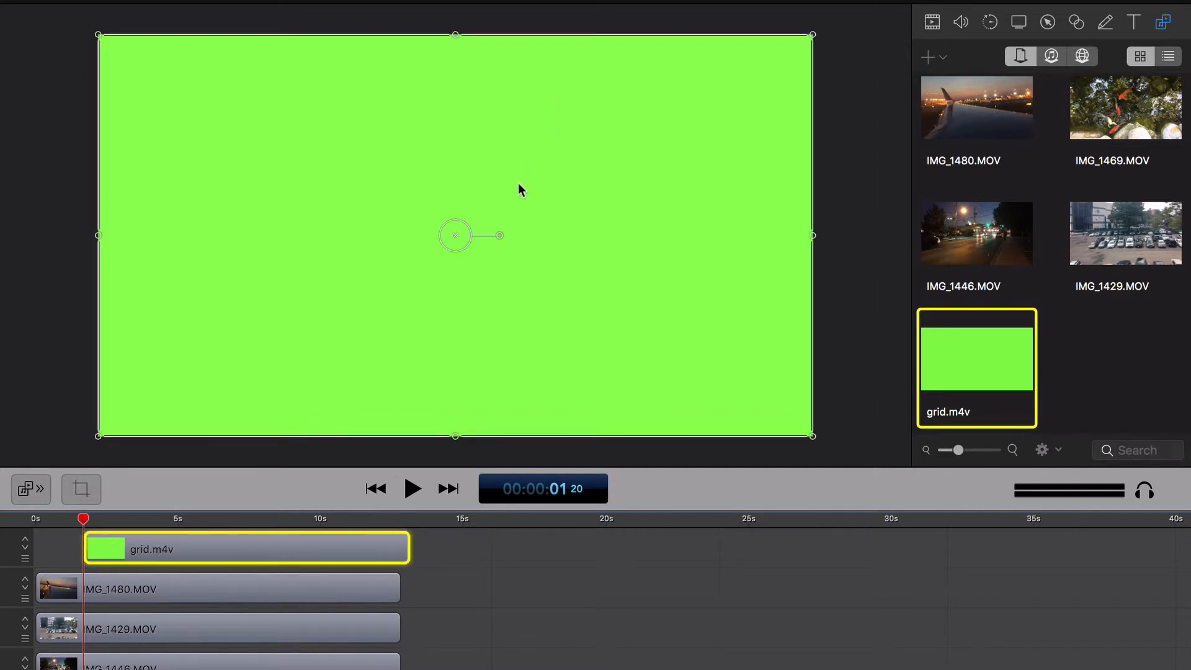
click(960, 24)
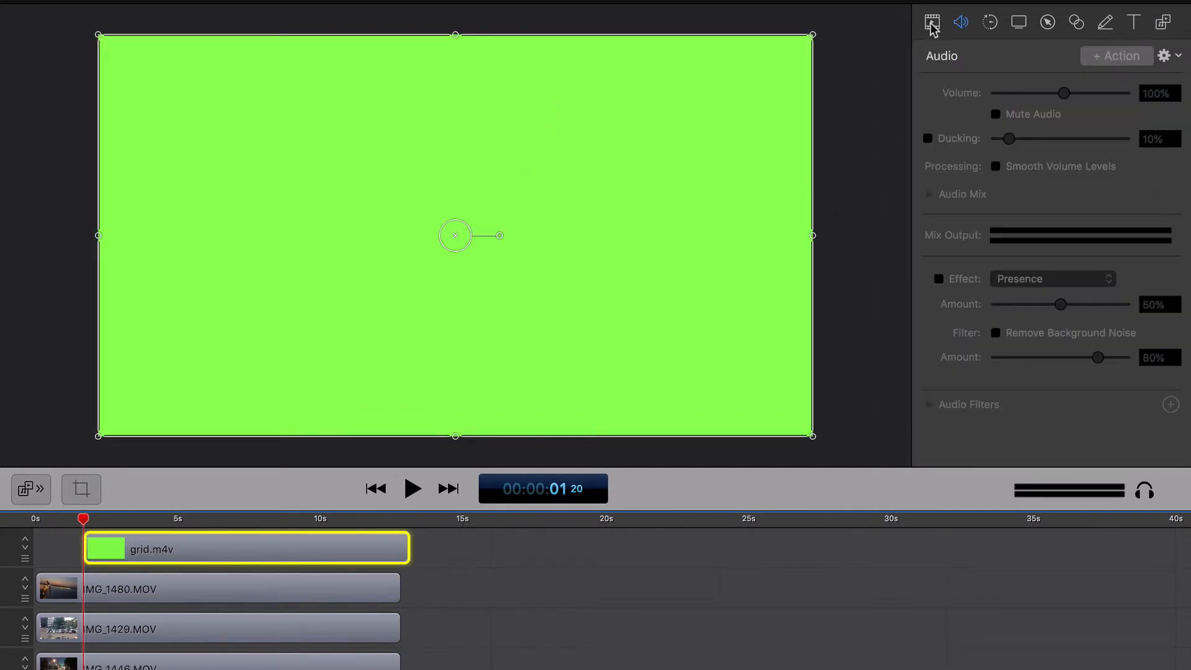
click(932, 23)
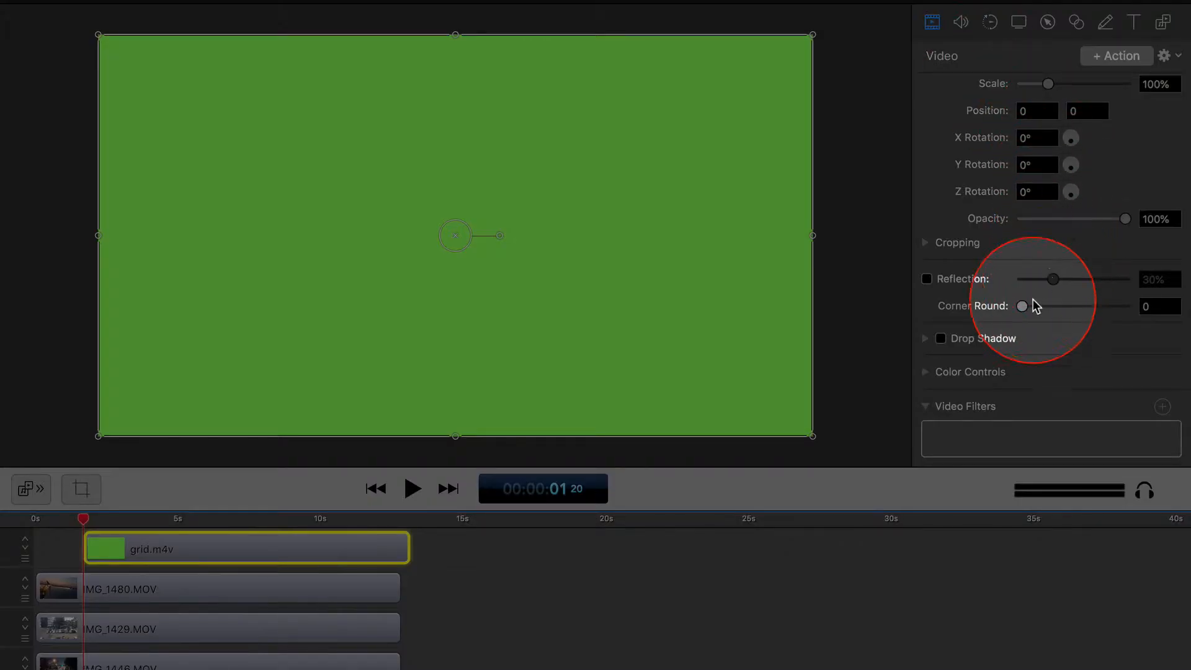
click(1162, 407)
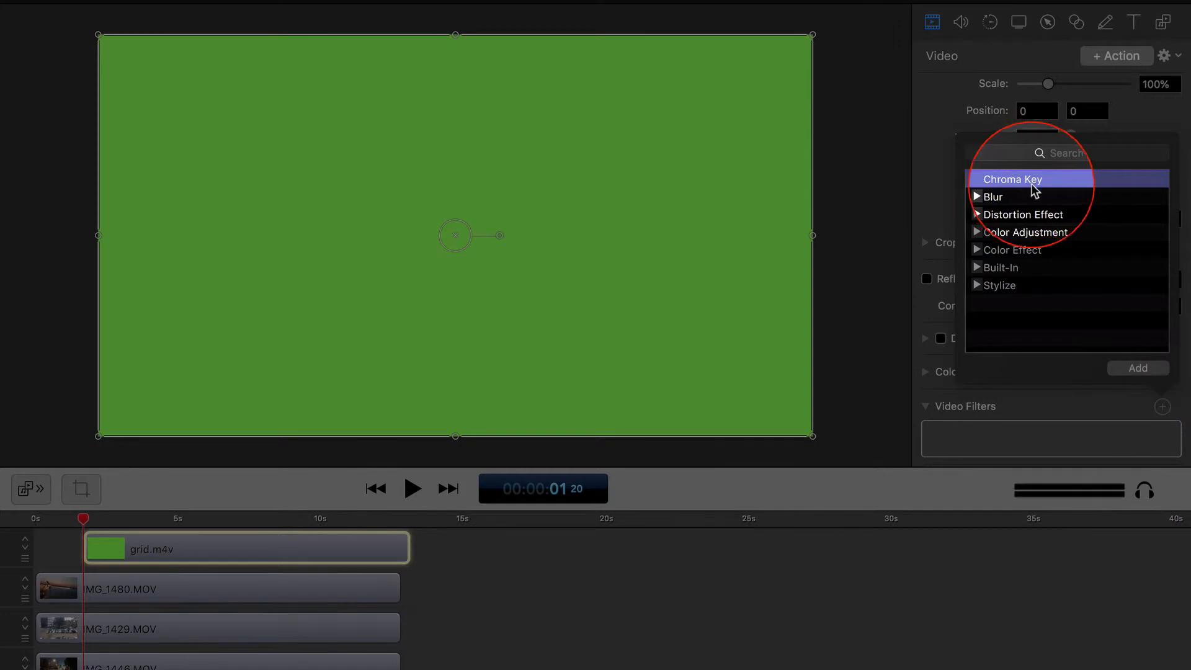
click(1129, 368)
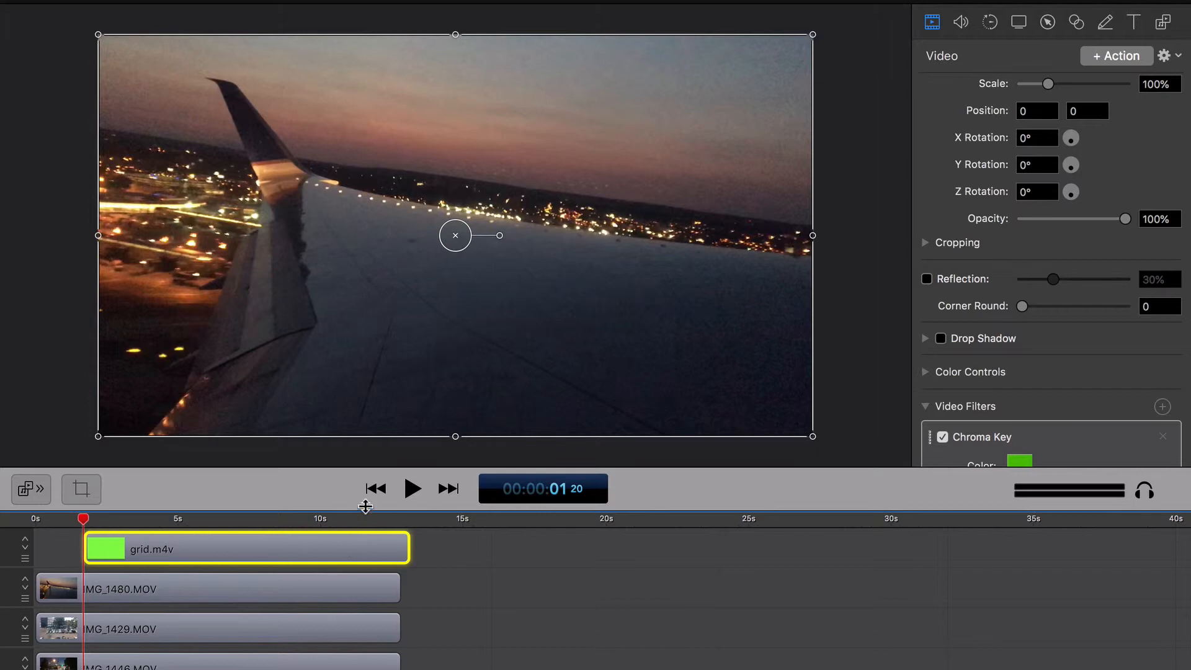
- Play the timeline from the start and scrub on to 00:00:06 19 to check how the divider lines draw over the footage
click(376, 489)
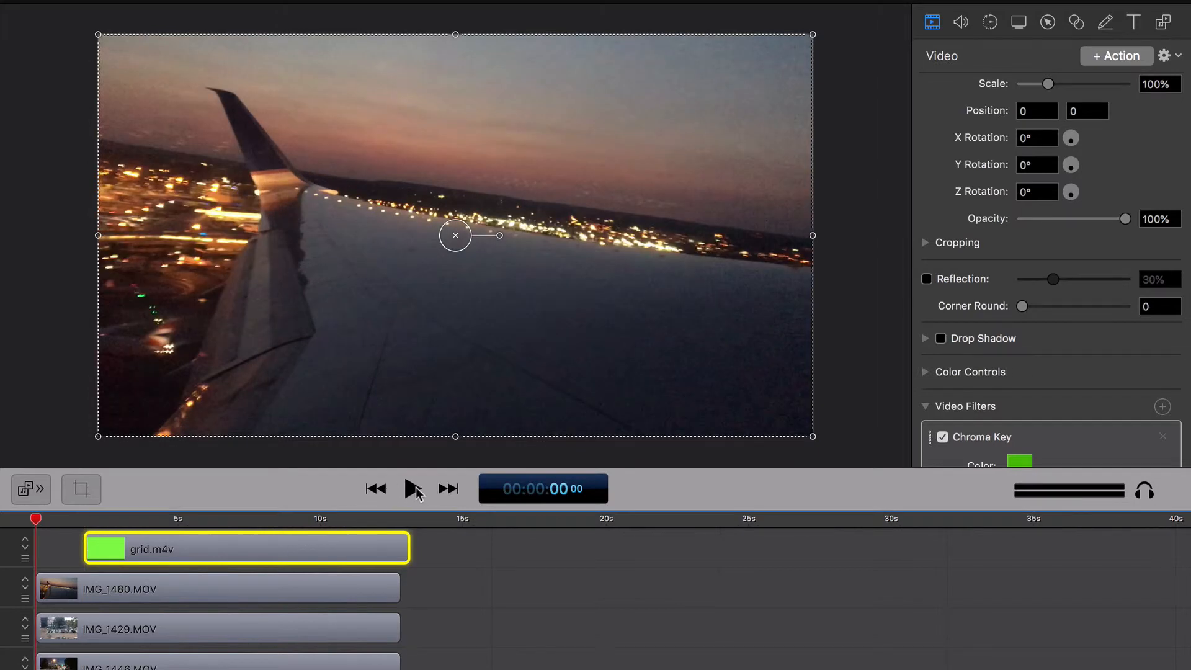
click(414, 487)
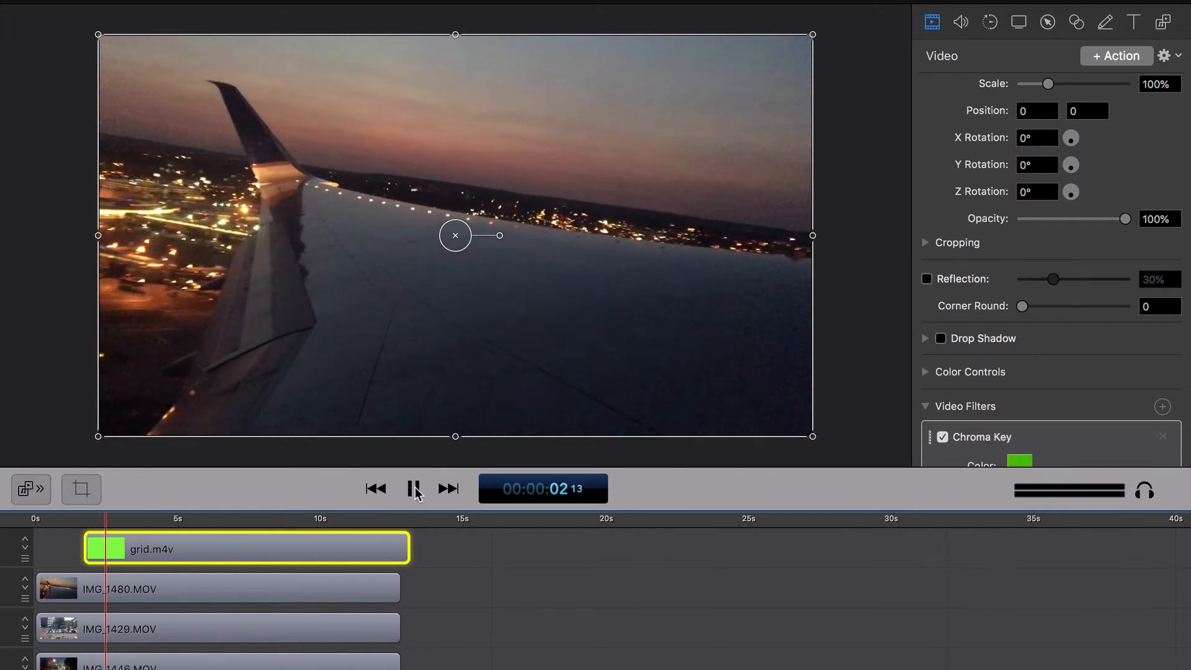
click(415, 487)
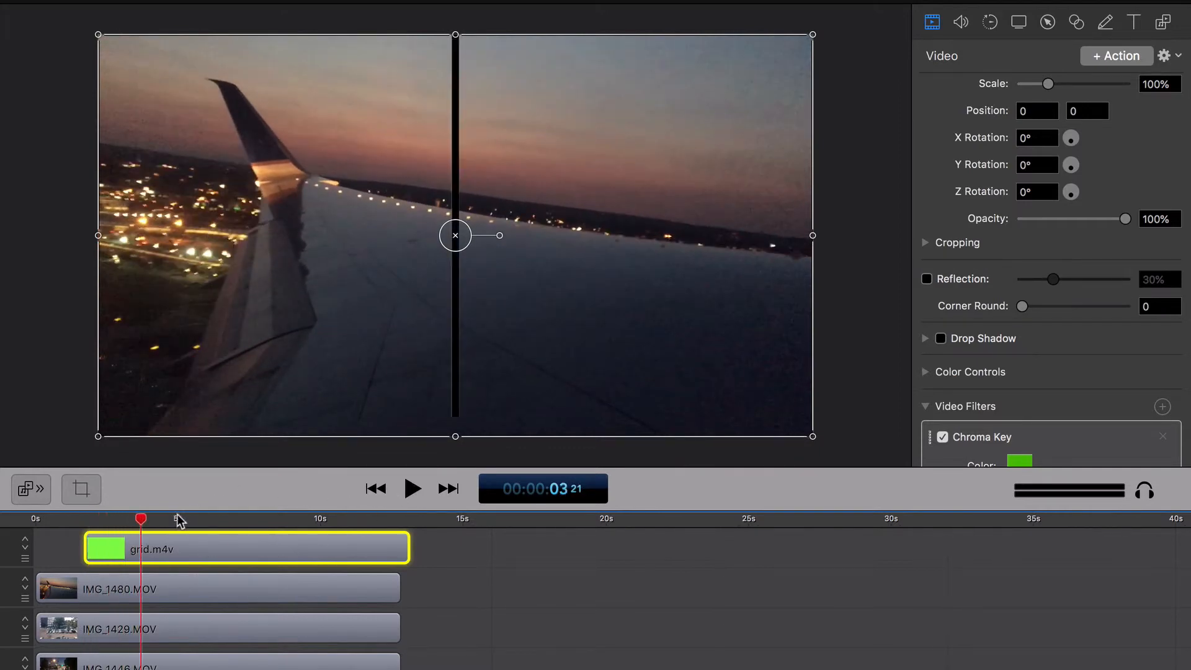
drag(142, 522, 225, 526)
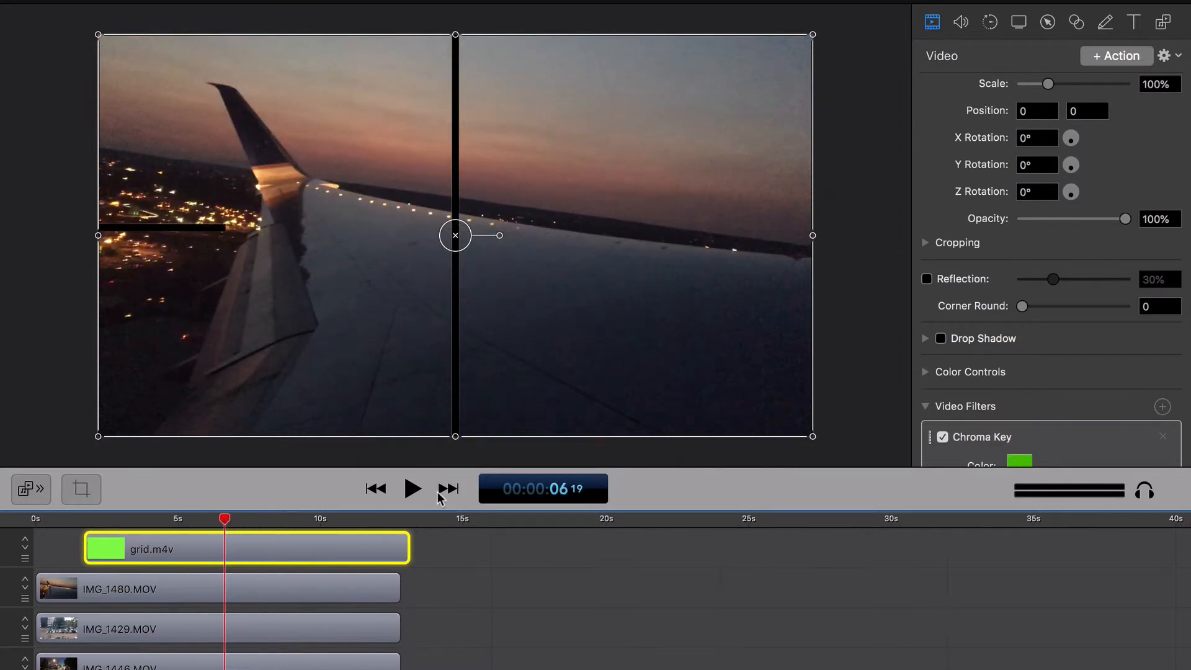
- Play the timeline on to 00:00:09 00 and ungroup the stacked IMG clips beneath grid.m4v
click(417, 490)
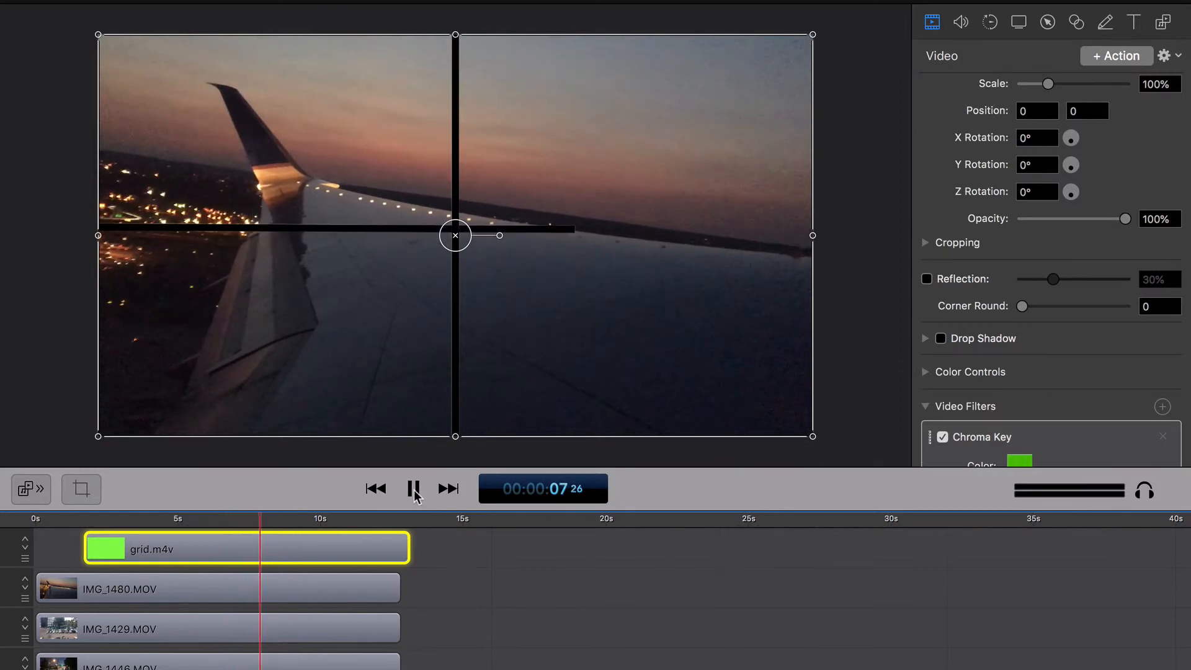
click(414, 490)
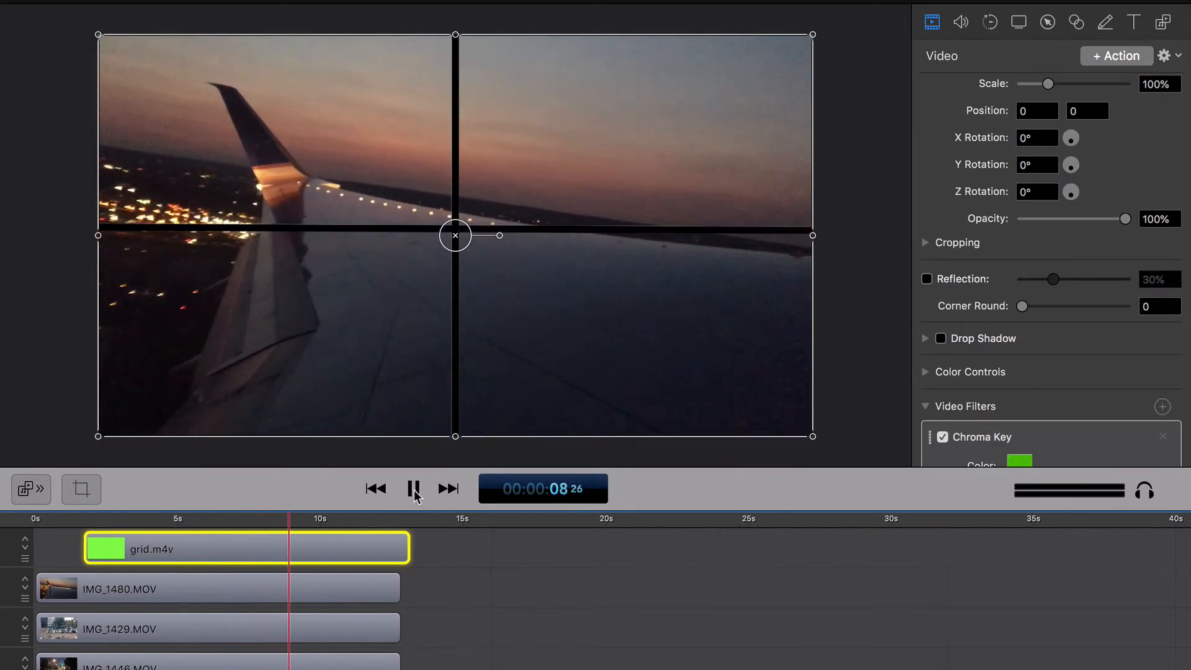
mouse_move(331, 591)
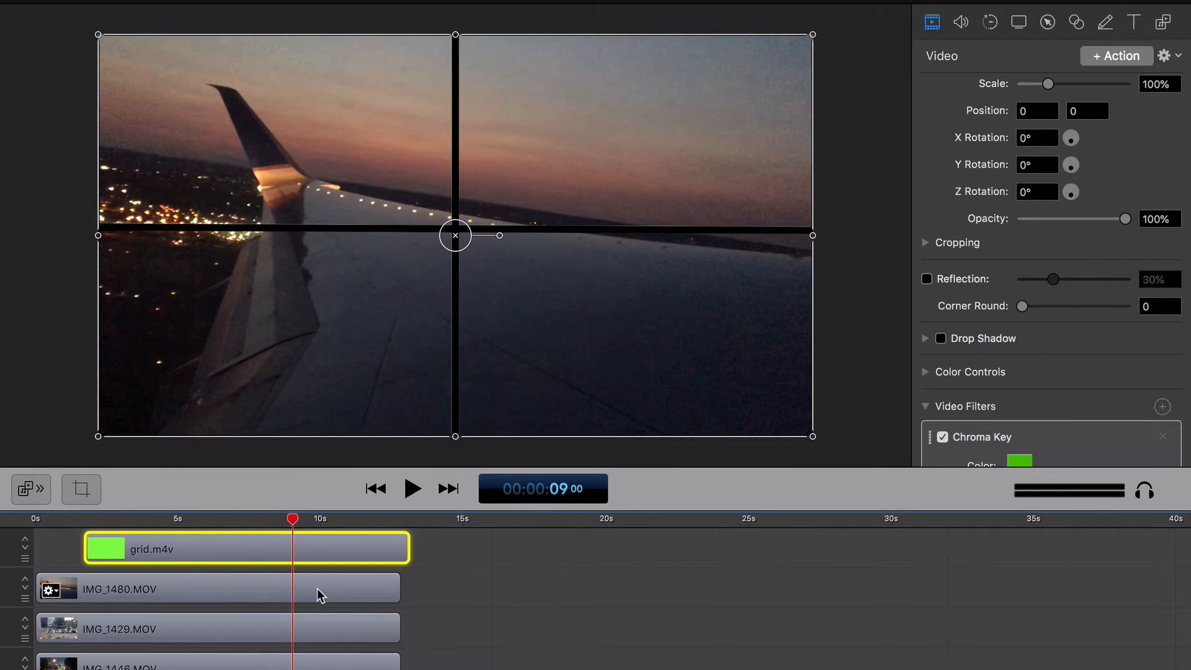
click(318, 588)
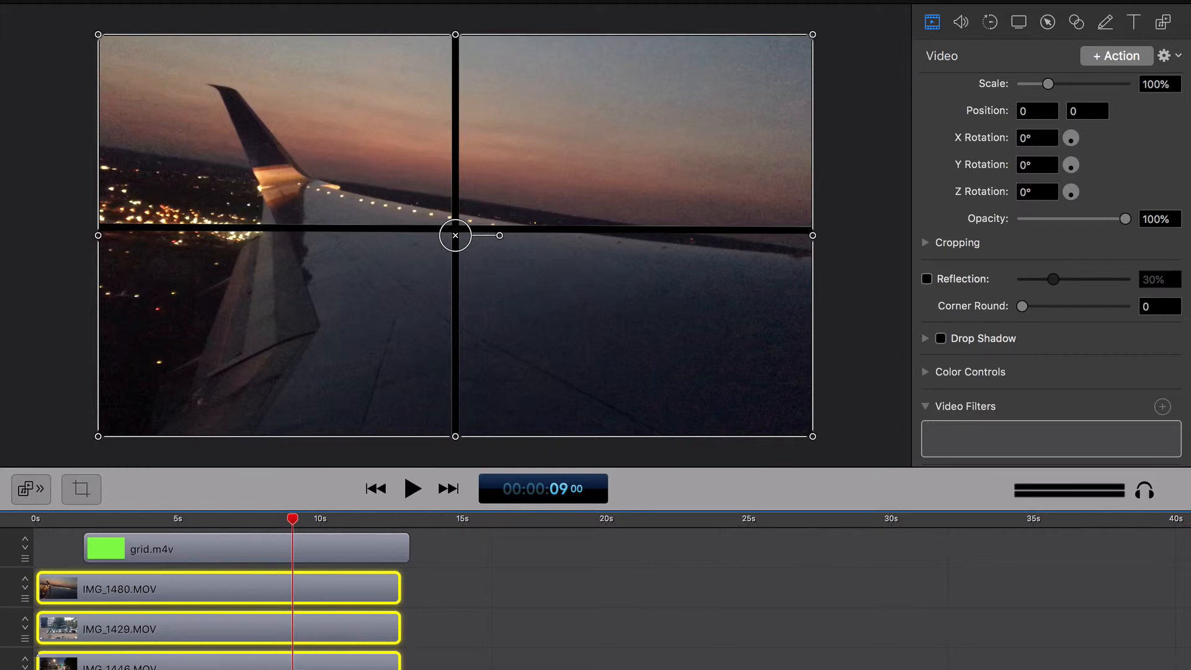
click(189, 1)
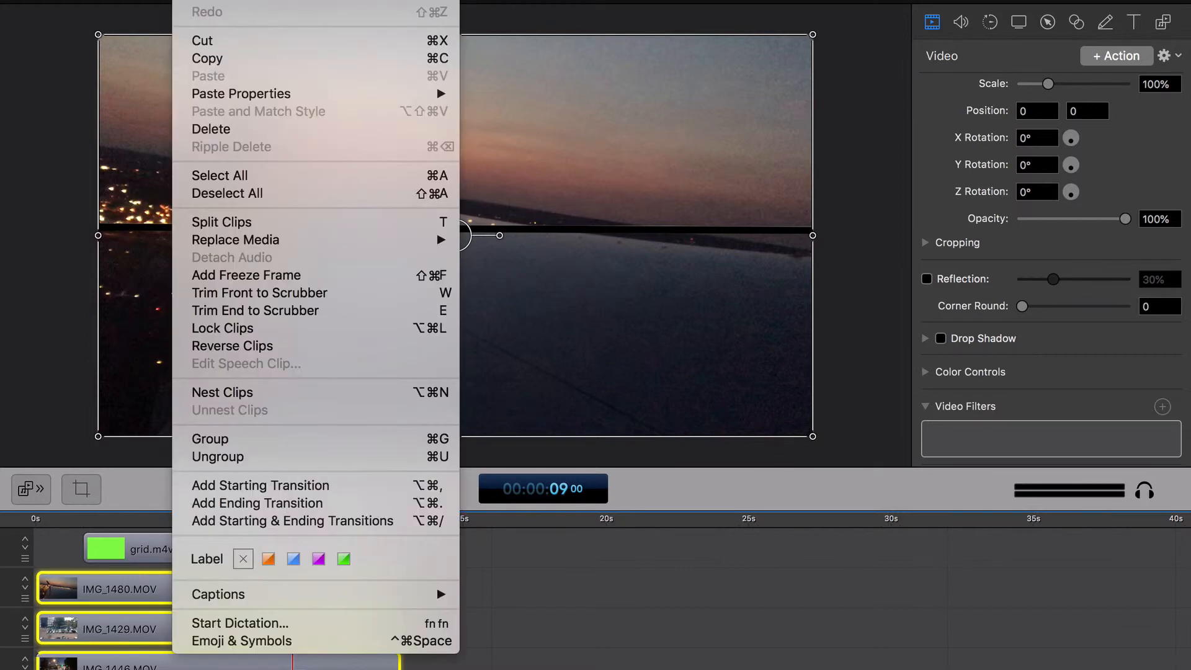
click(218, 457)
click(499, 620)
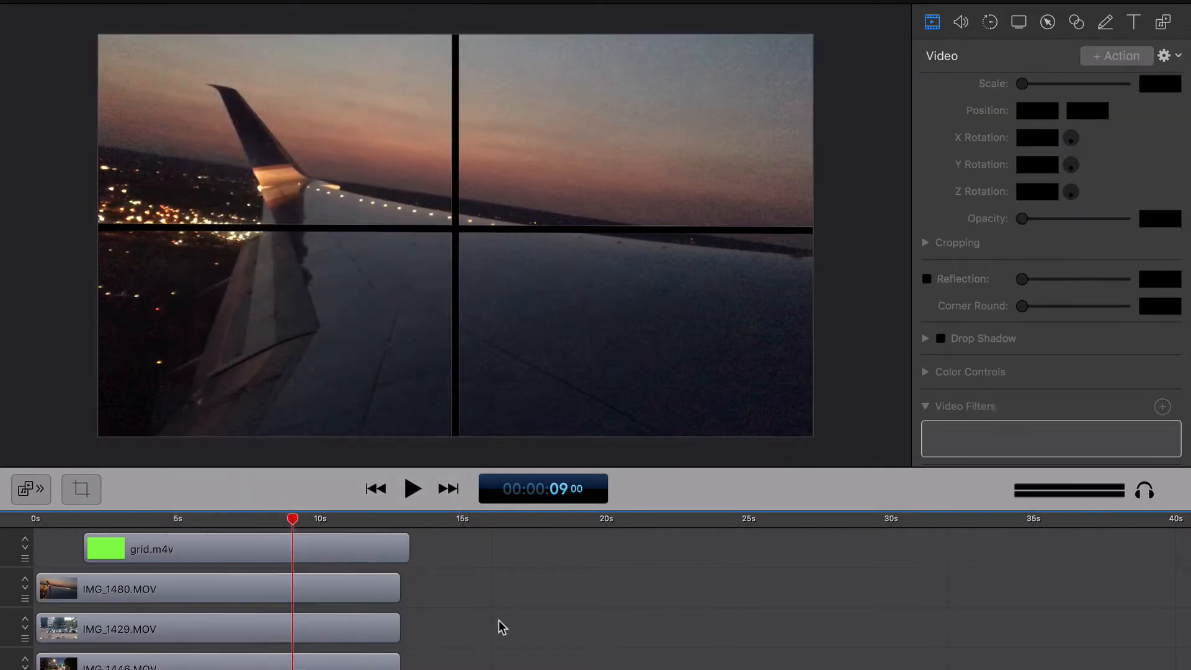
- Split IMG_1480.MOV at 00:00:09 00 and scale its second part to 50% in the canvas's upper-left quadrant, at position -480, 270
click(332, 584)
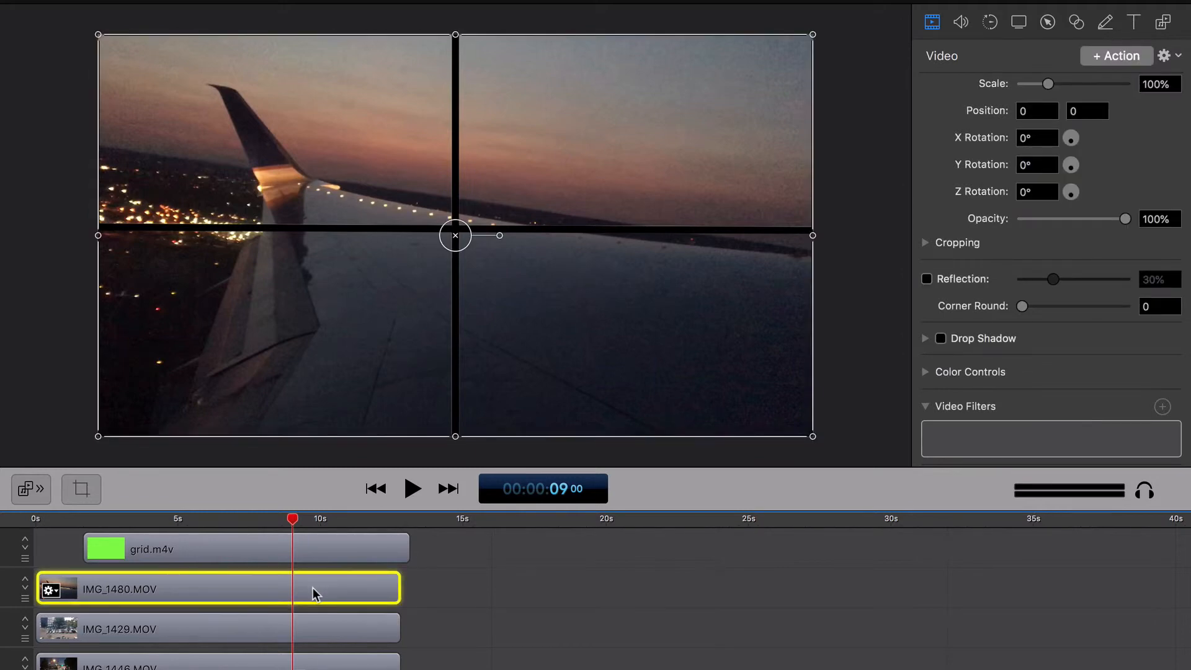
key(t)
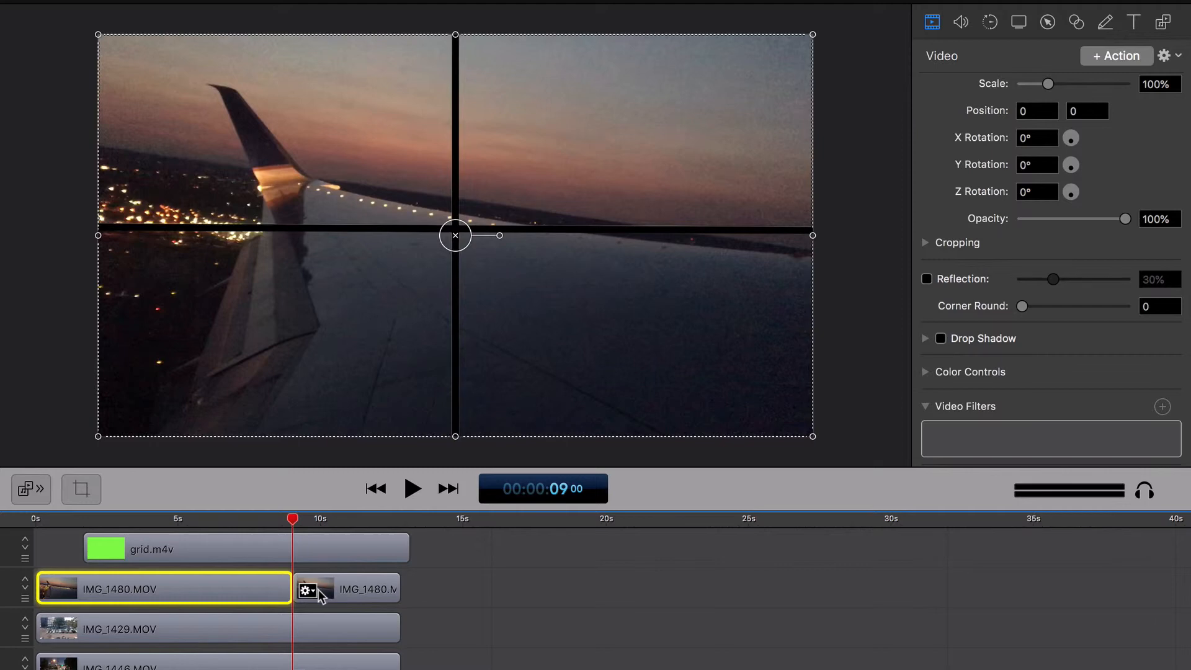
click(318, 589)
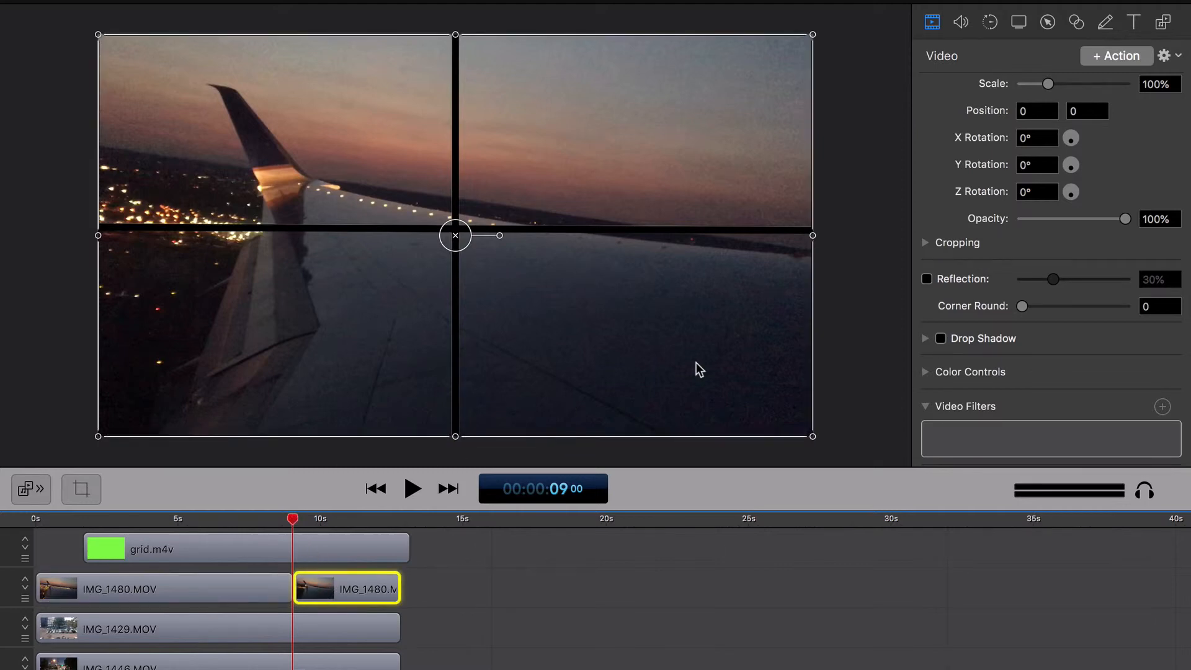
drag(813, 437, 448, 233)
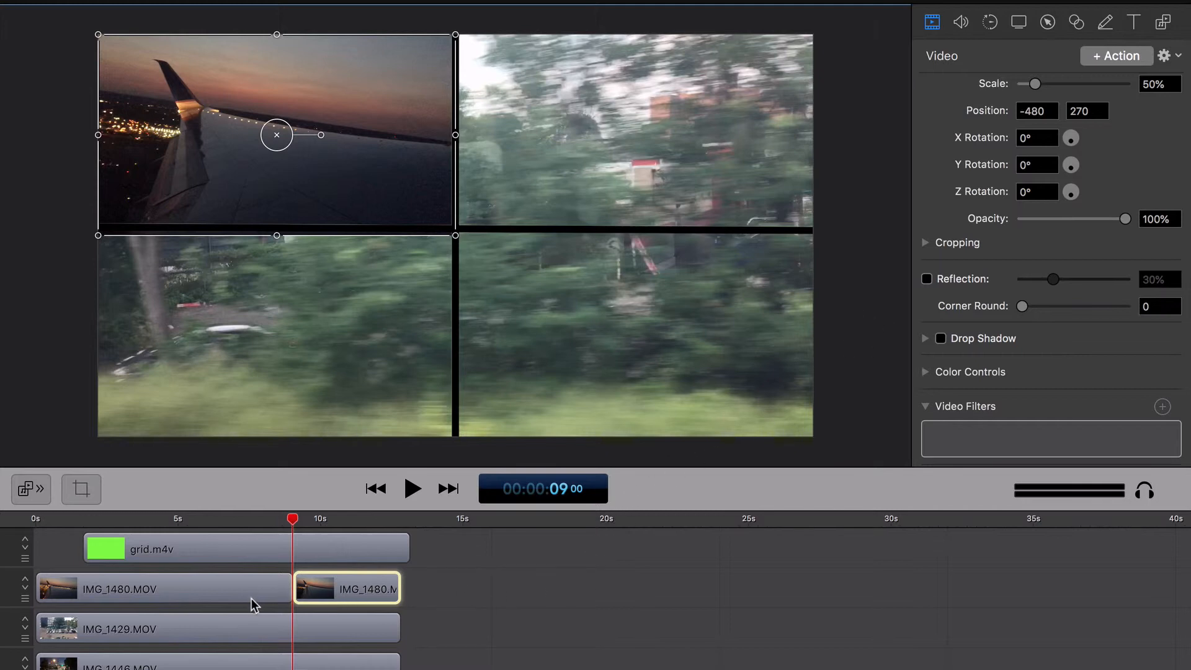
- Move IMG_1429.MOV to start at 00:00:09 00 and scale it to 50% in the upper-right quadrant, at position 480, 270
click(321, 627)
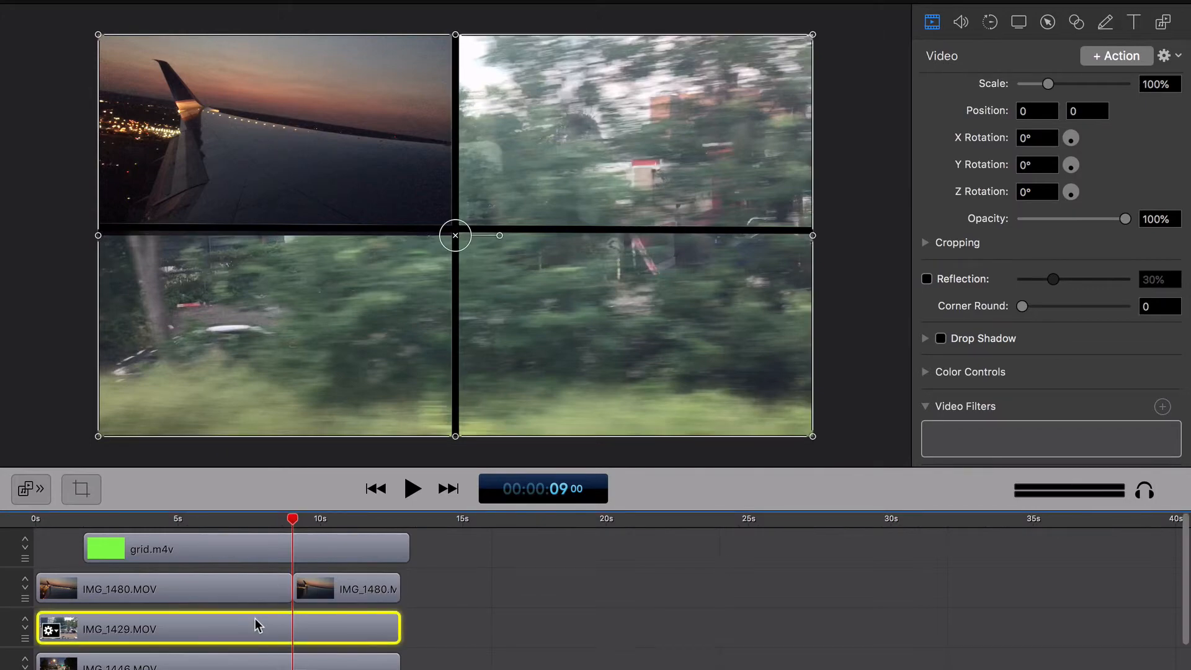
drag(255, 619, 511, 622)
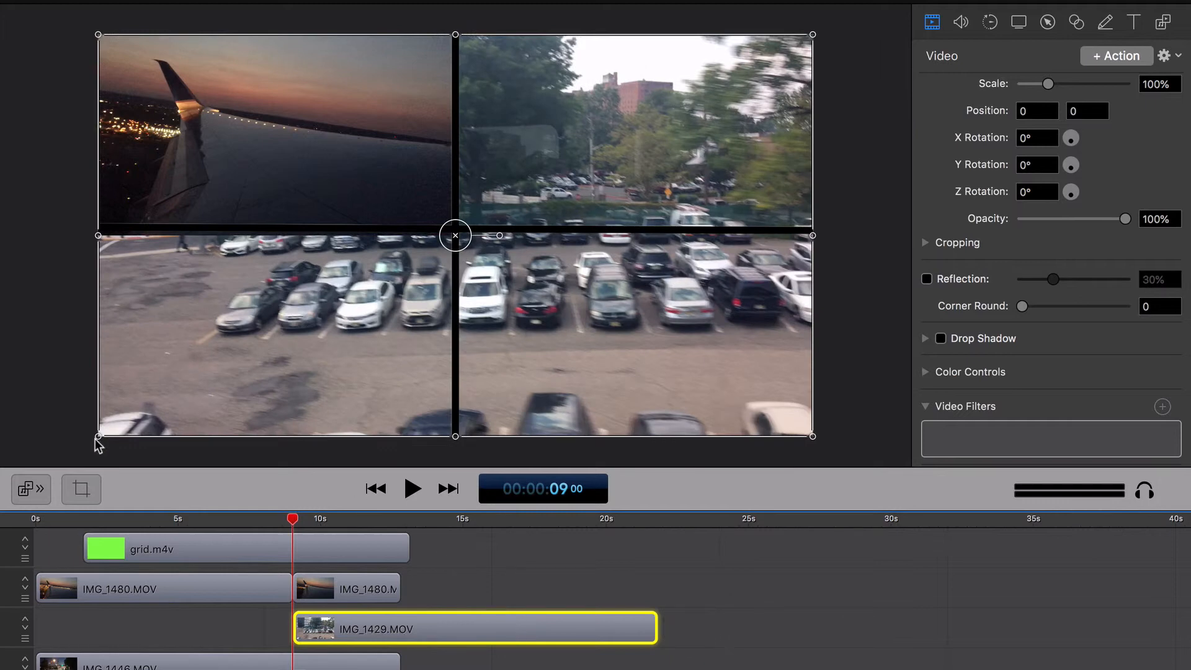
drag(99, 438, 445, 236)
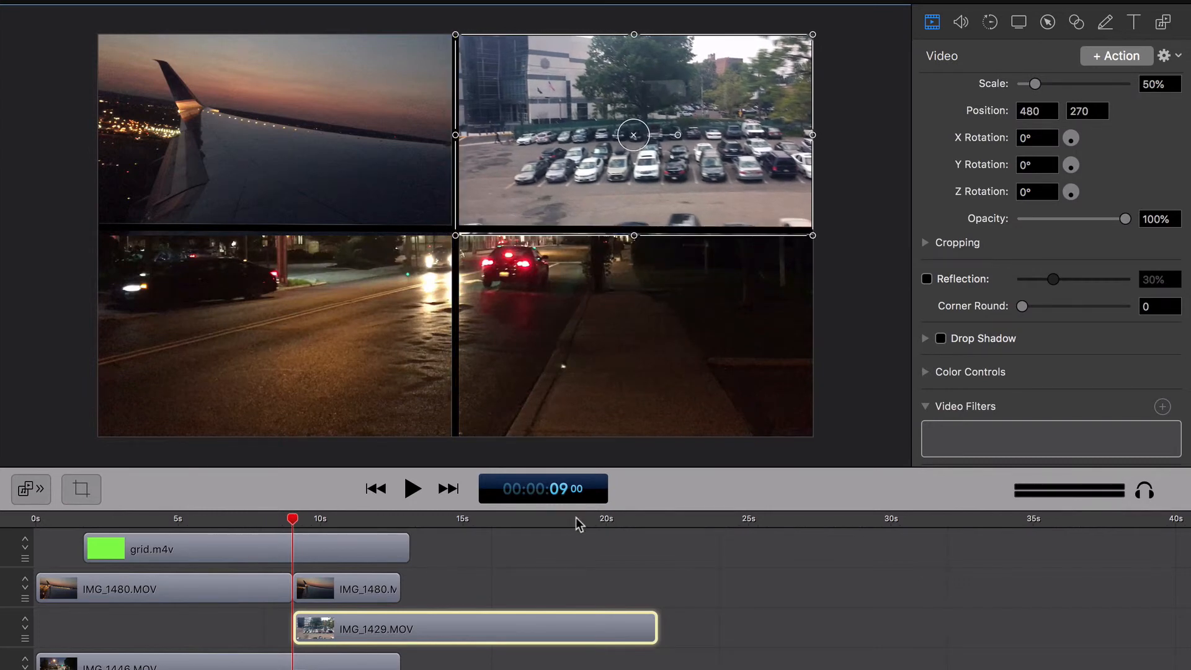
- Move IMG_1446.MOV to start at 00:00:09 00 and scale it to 50% in the lower-left quadrant, at position -480, -270
scroll(659, 573, down, 2)
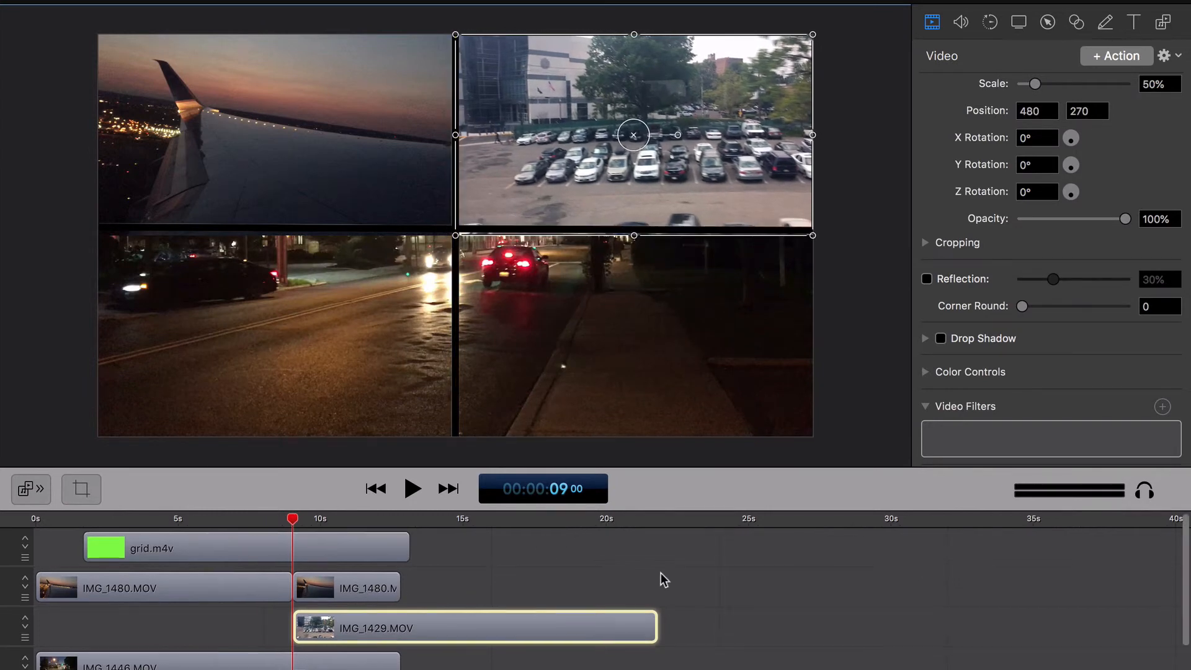
drag(337, 637, 590, 635)
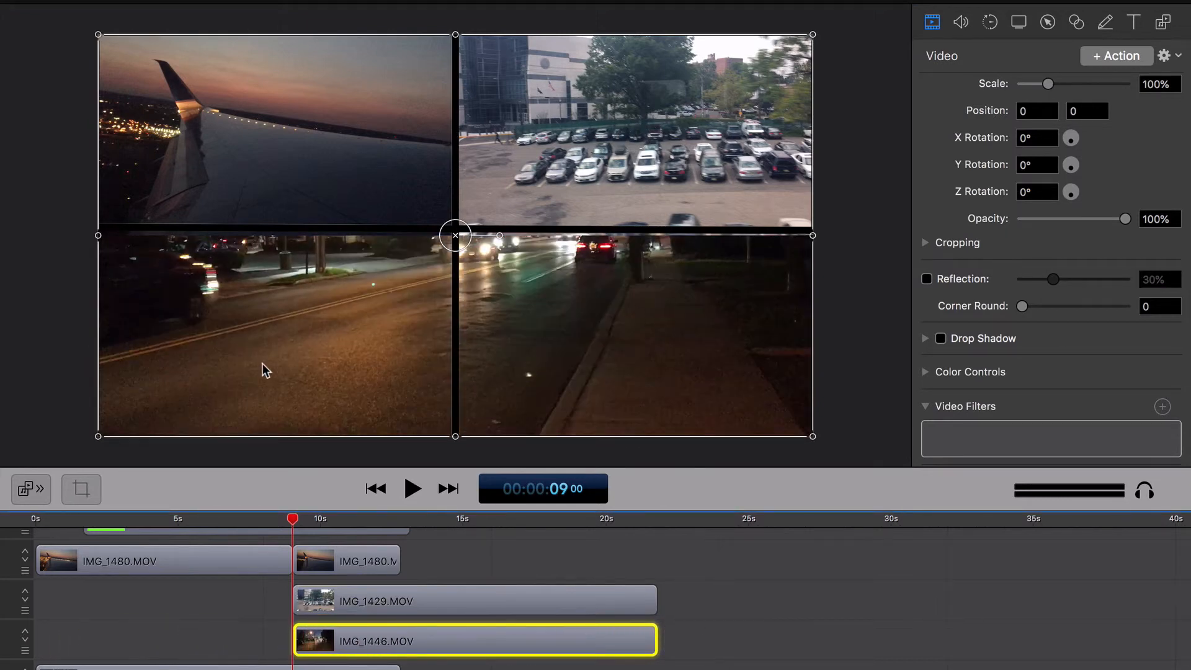
drag(813, 35, 455, 235)
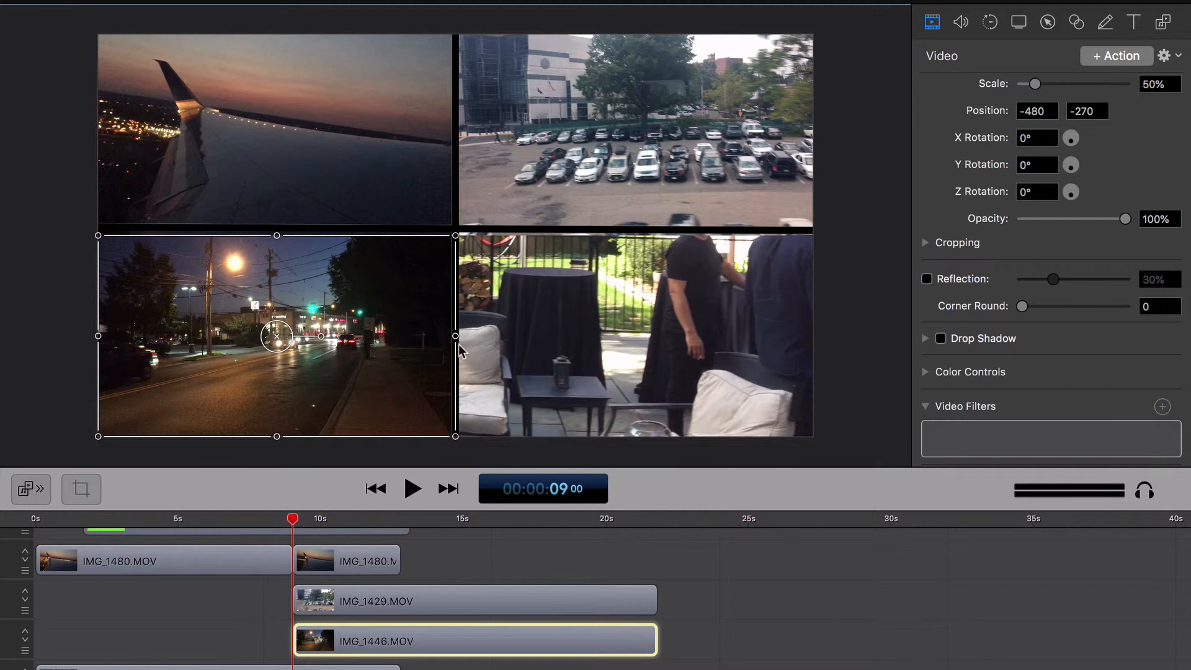
- Move IMG_1469.MOV to start at 00:00:09 00 and scale it to 52% in the lower-right quadrant, at position 480, -259
scroll(644, 555, down, 2)
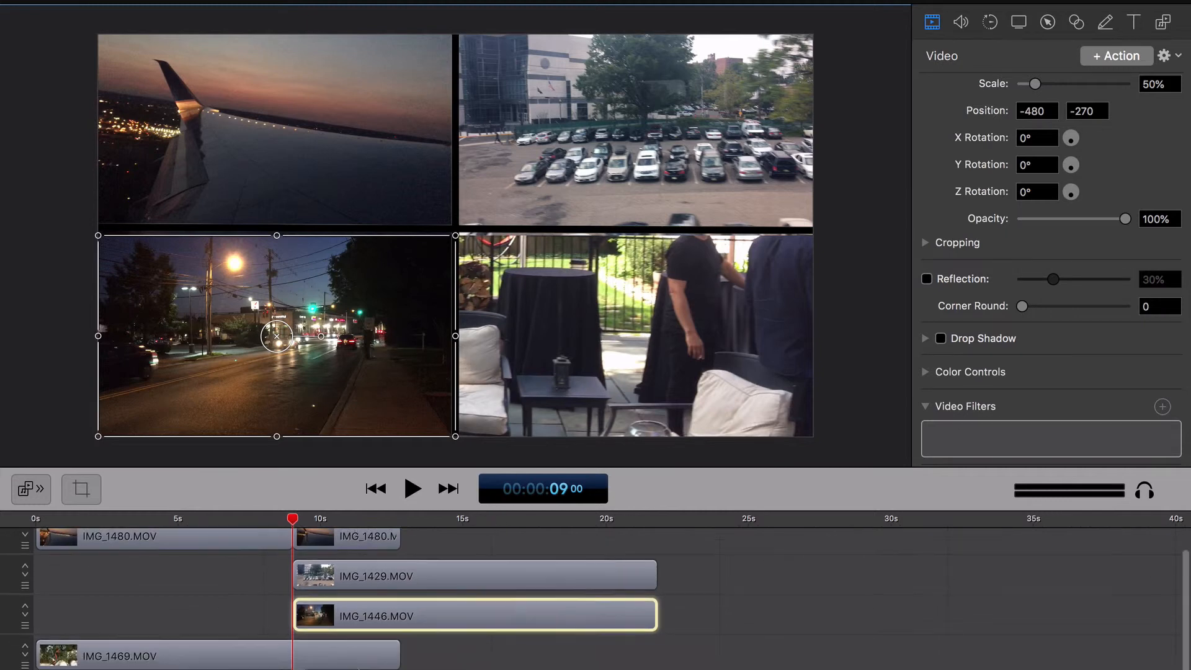
drag(318, 661, 576, 660)
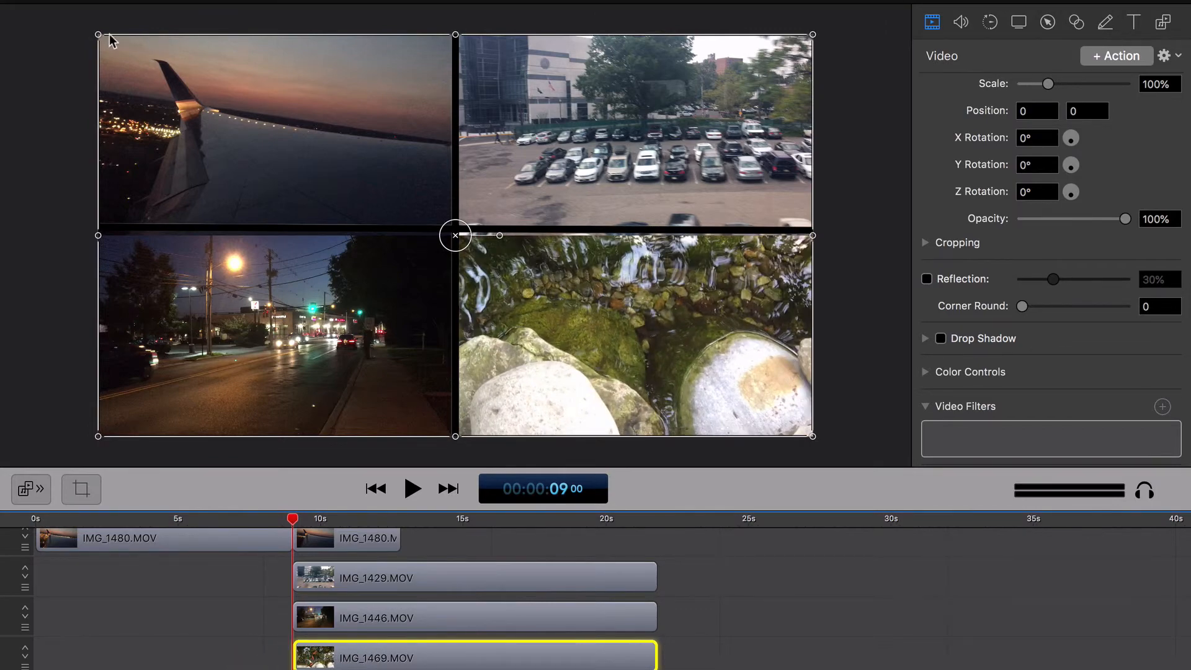
drag(98, 36, 540, 186)
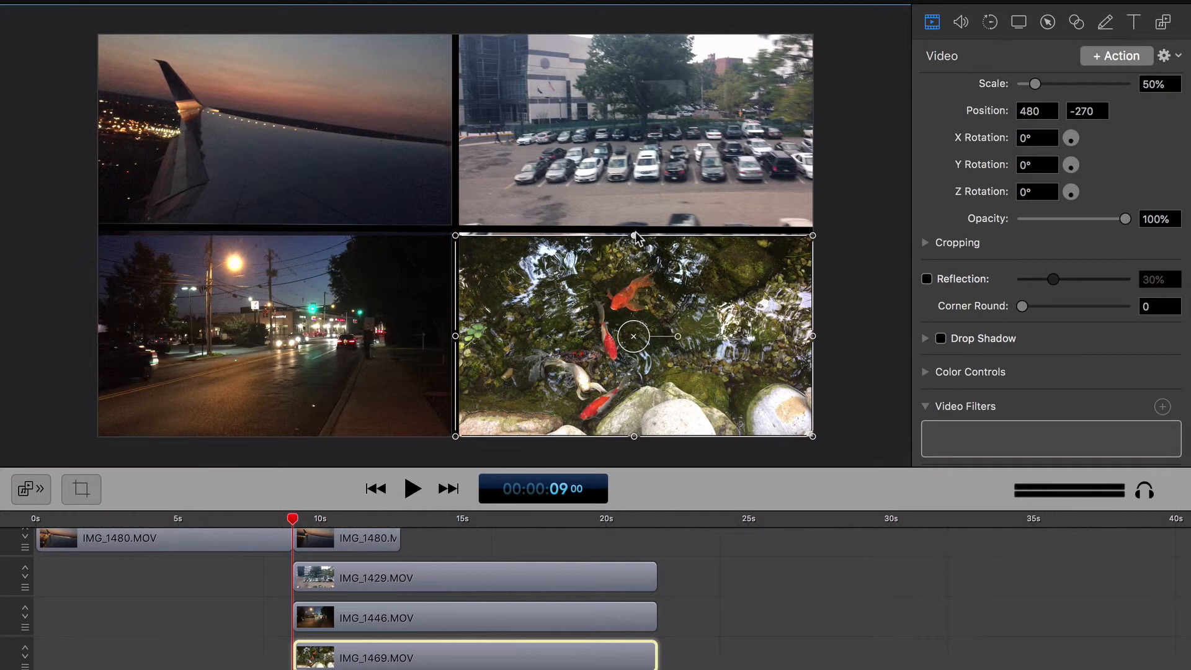
drag(634, 234, 635, 224)
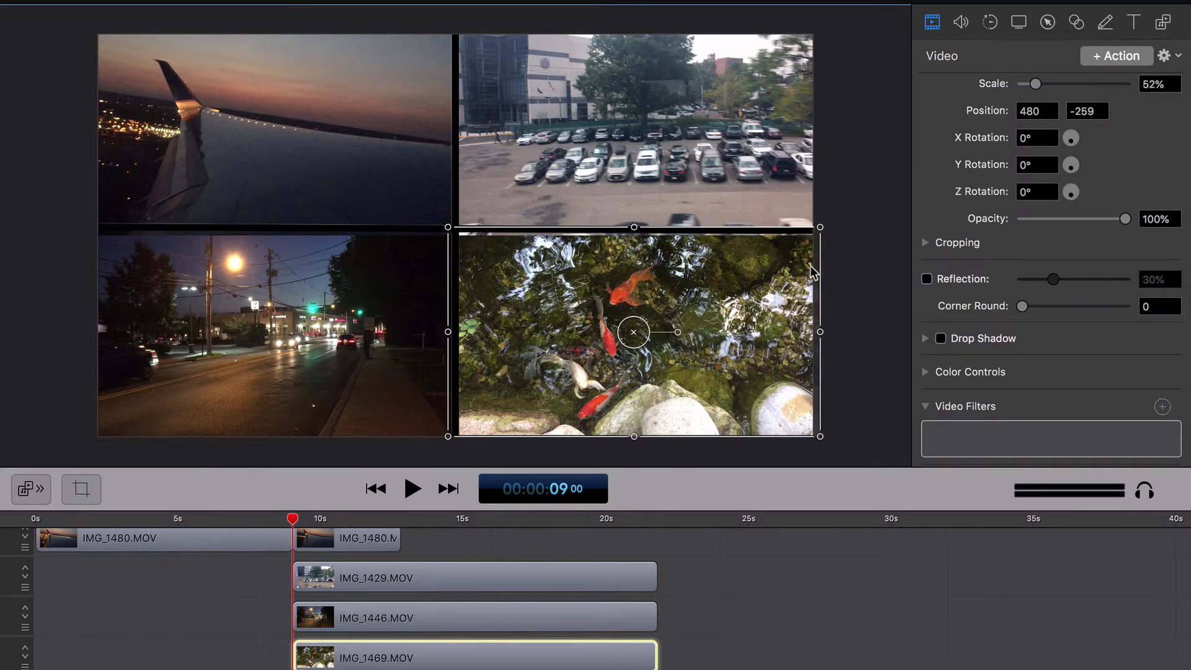
click(851, 278)
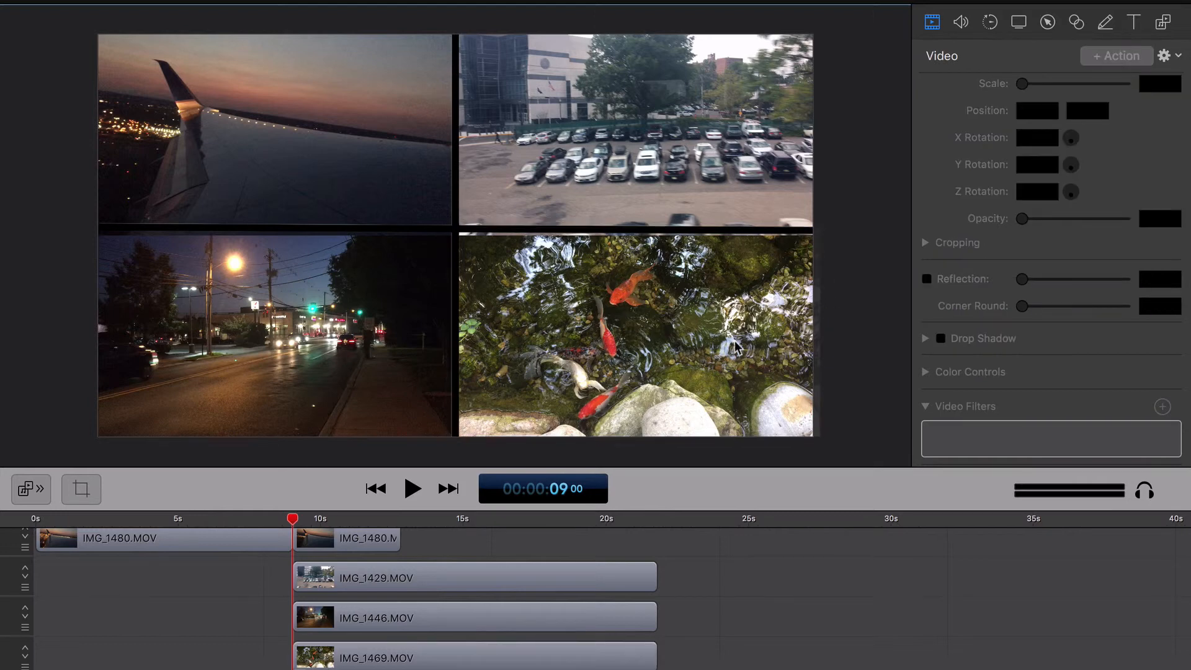
- Play the split-screen sequence from 00:00:02 16 and shift grid.m4v to start at about 4.6 s
drag(292, 521, 107, 513)
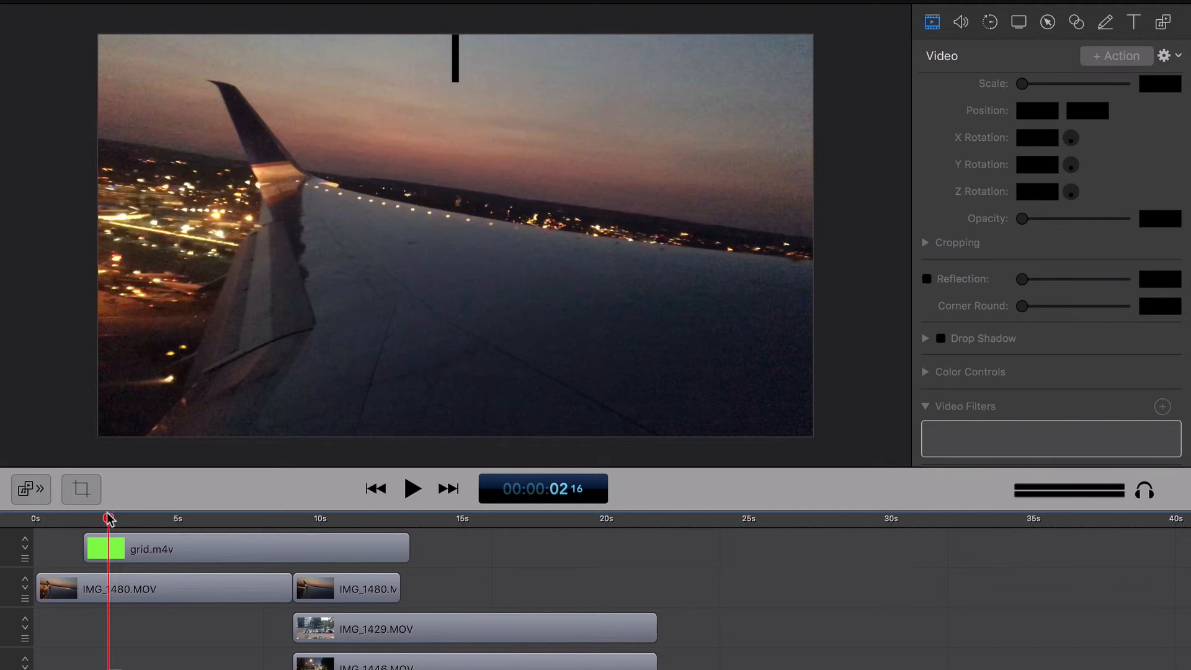
click(411, 490)
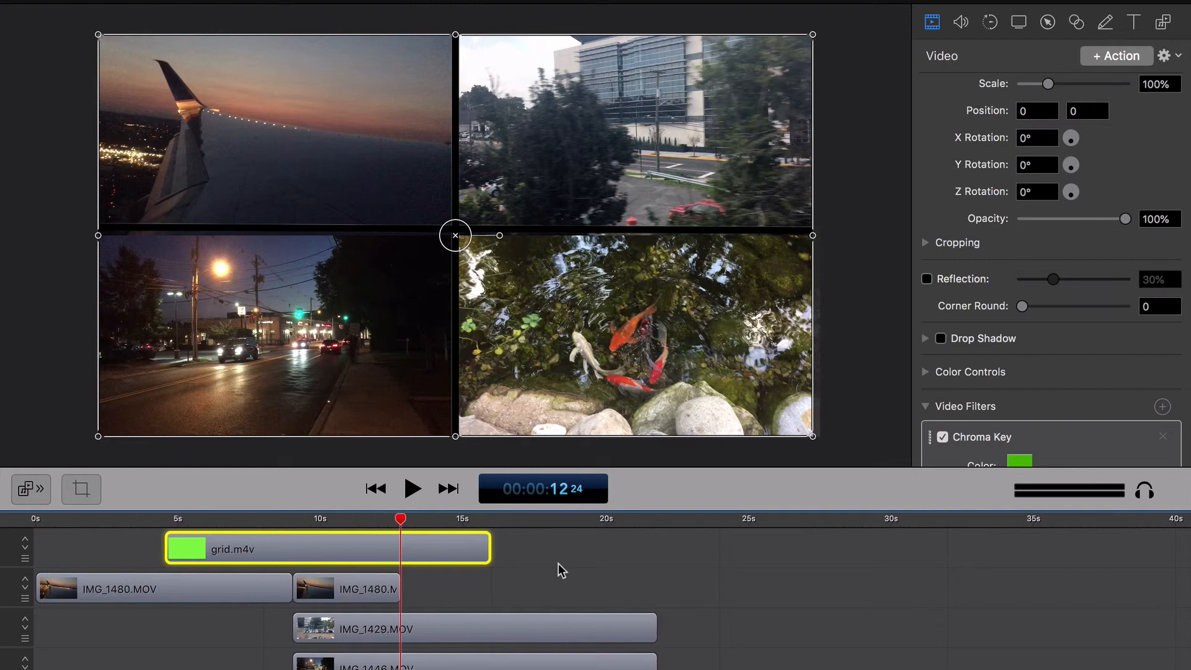
click(545, 565)
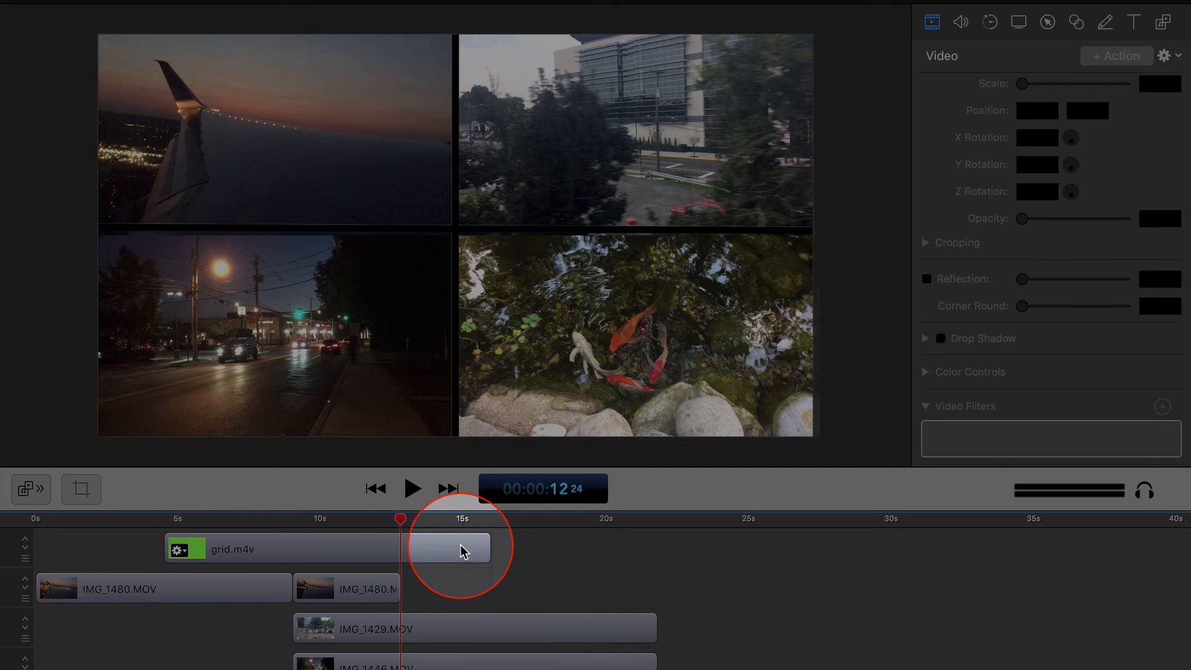
- Look up the Reverse Clip command among the options for grid.m4v without applying it
click(462, 551)
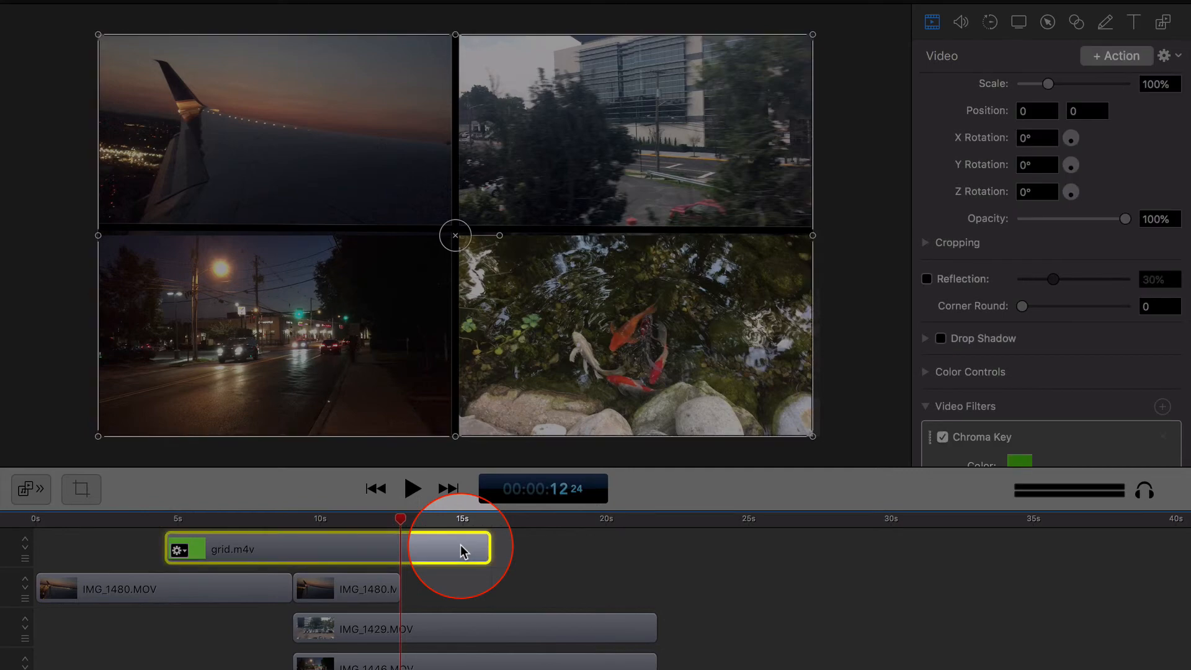
right_click(460, 550)
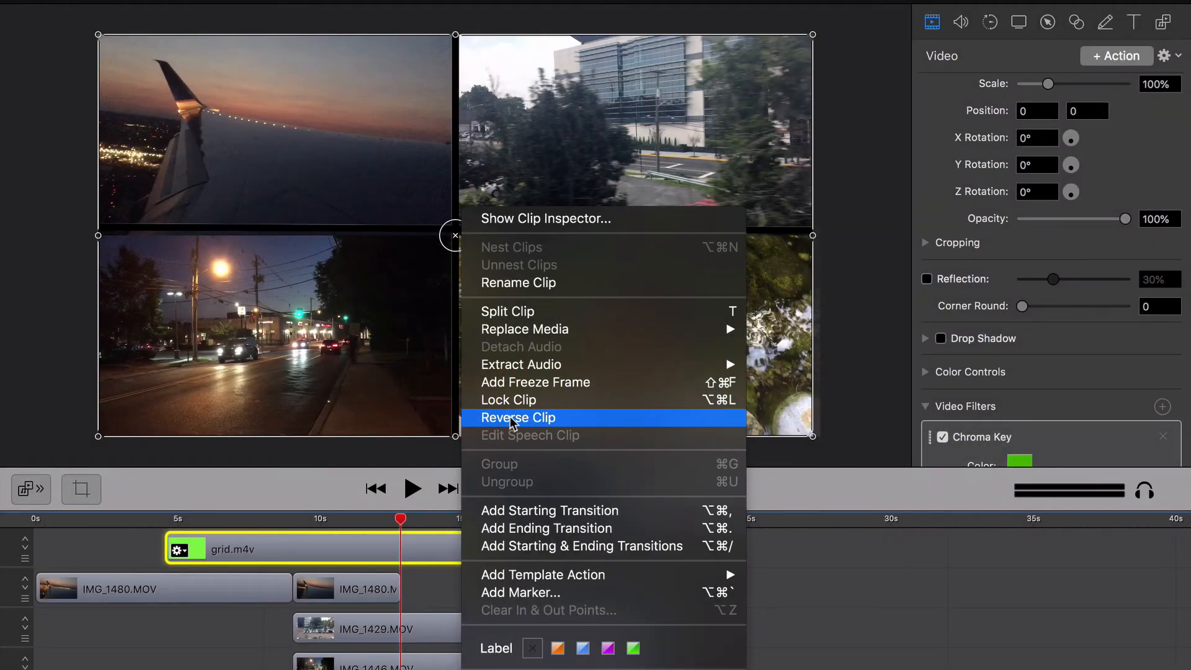
click(808, 585)
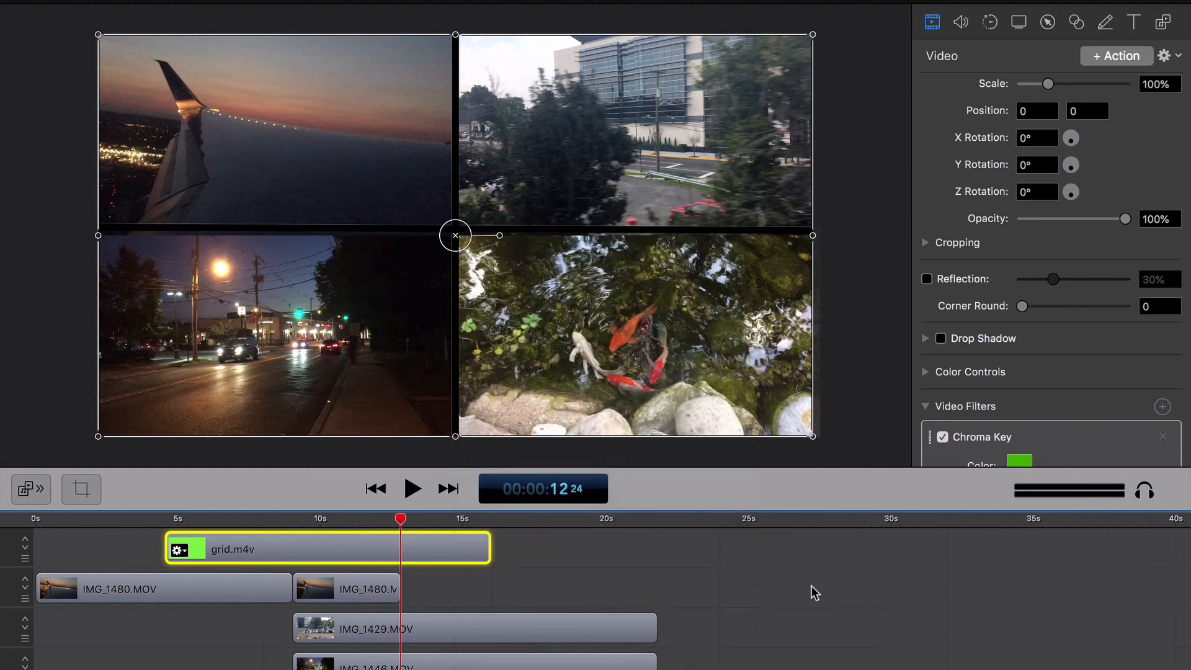